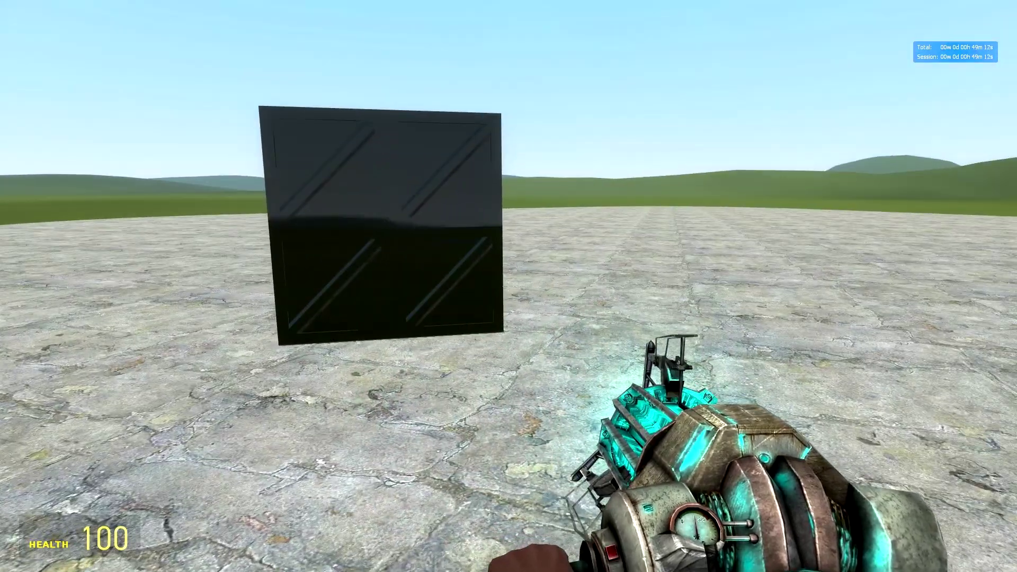
pyautogui.press('w')
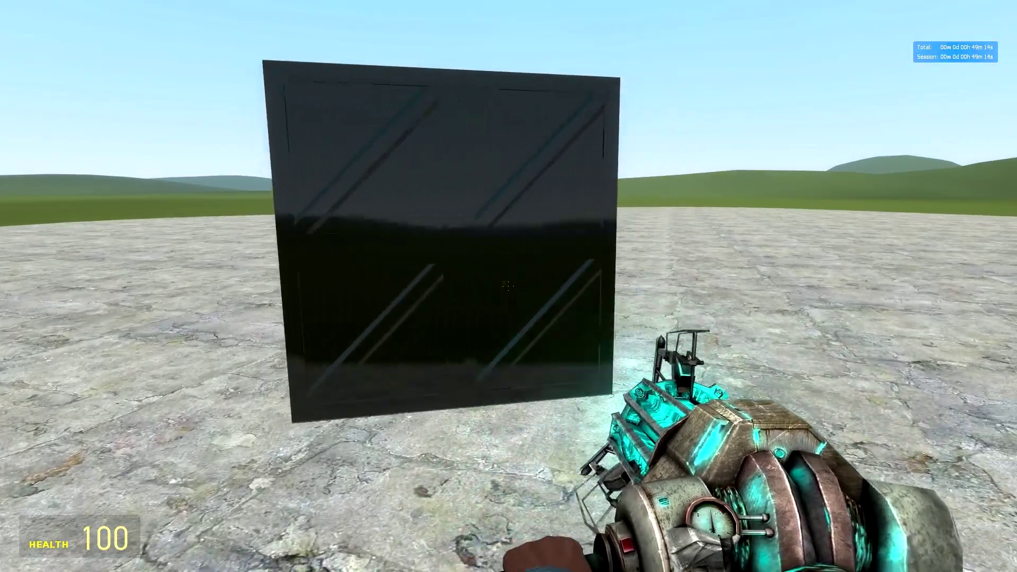
pyautogui.press('s')
pyautogui.press('d')
pyautogui.press('s')
pyautogui.press('w')
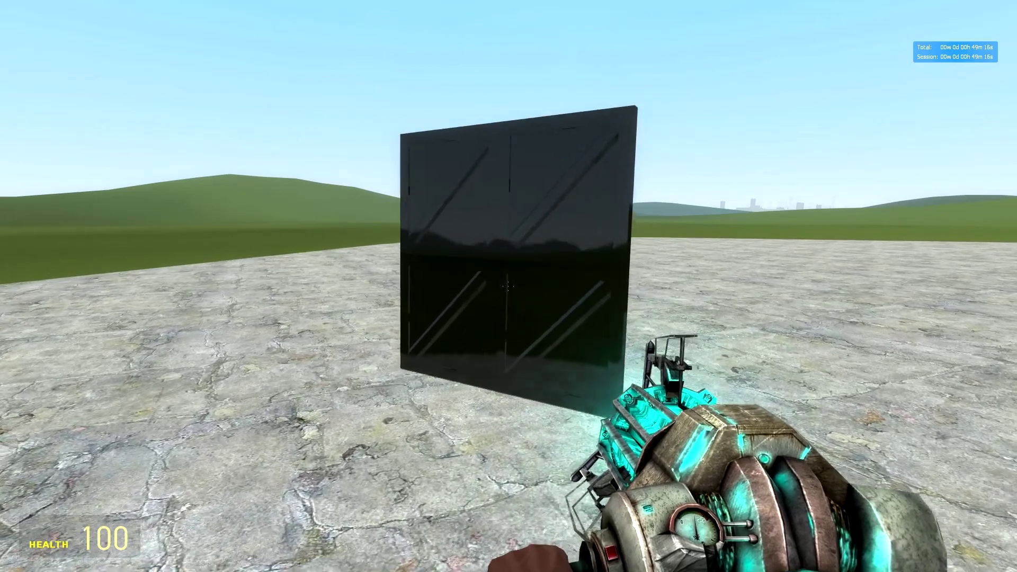
pyautogui.press('d')
pyautogui.press('s')
pyautogui.press('s')
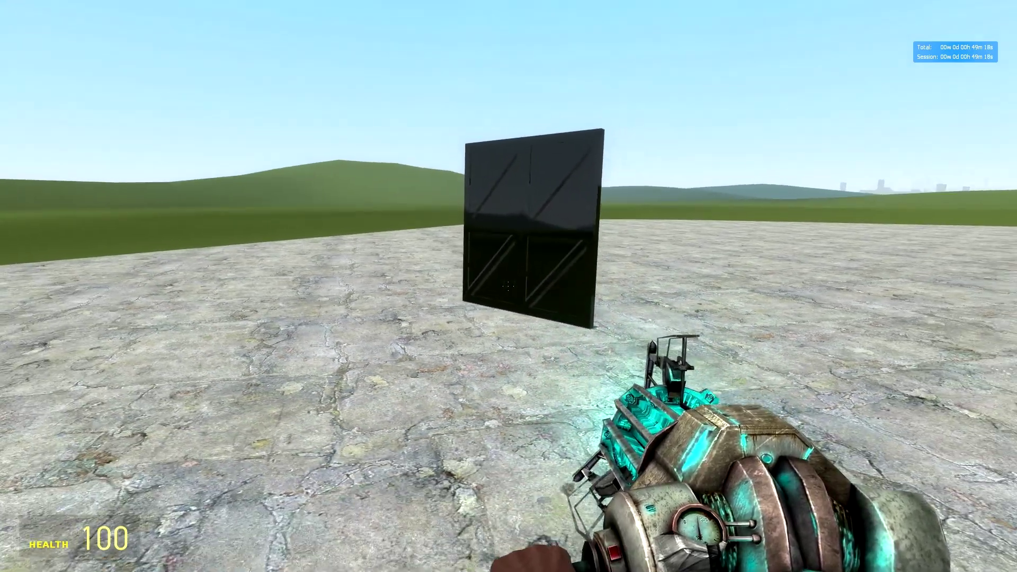
pyautogui.press('w')
pyautogui.press('d')
pyautogui.press('s')
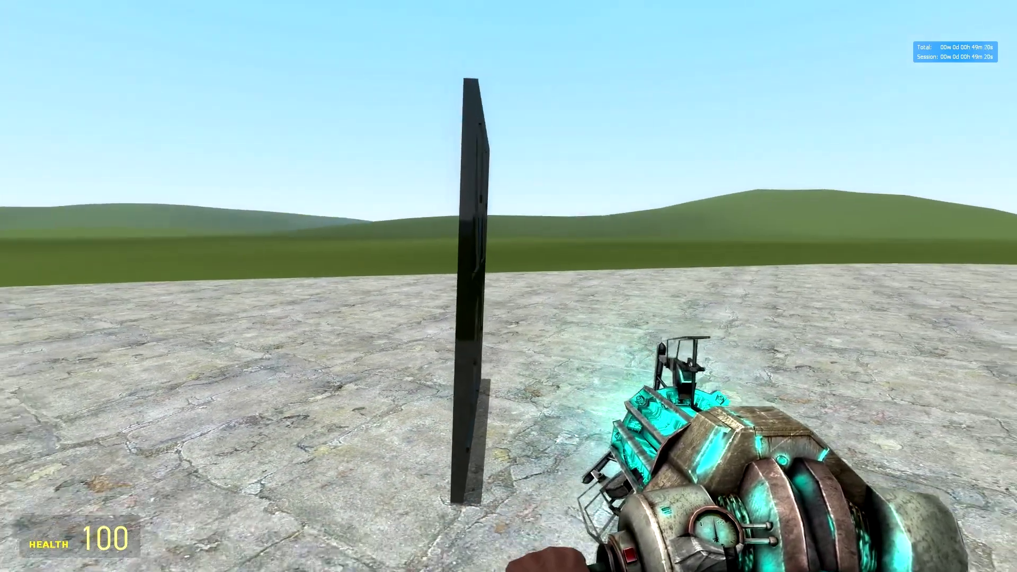
pyautogui.press('w')
pyautogui.press('a')
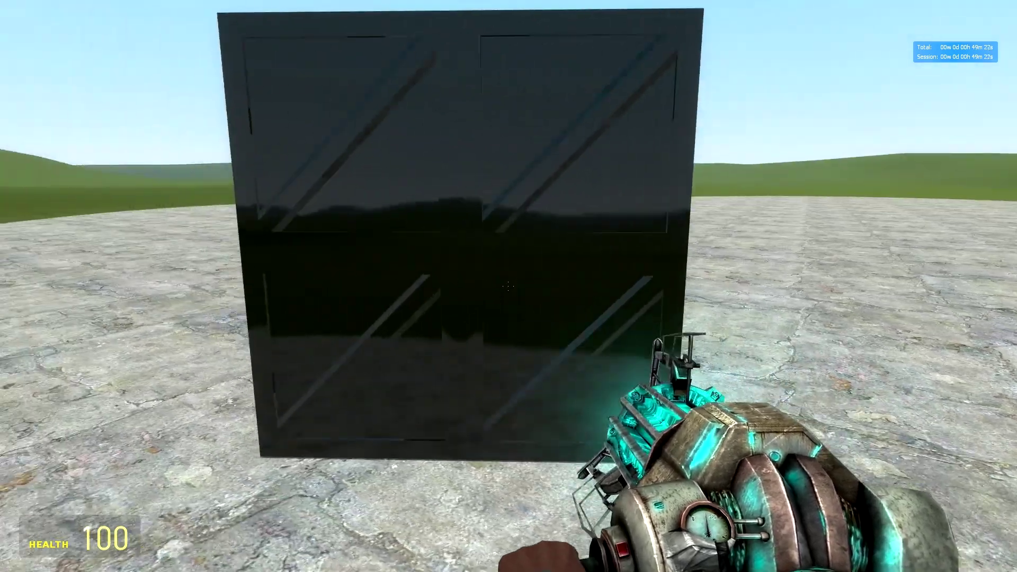
# Grab the upright black plate with the physics gun and freeze it in place.
pyautogui.press('s')
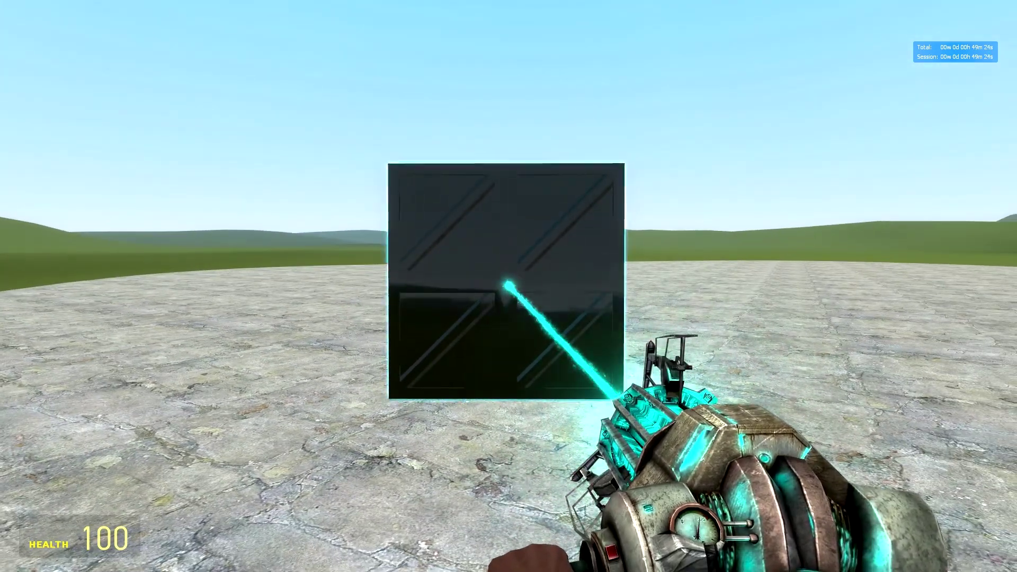
pyautogui.rightClick(508, 286)
pyautogui.press('w')
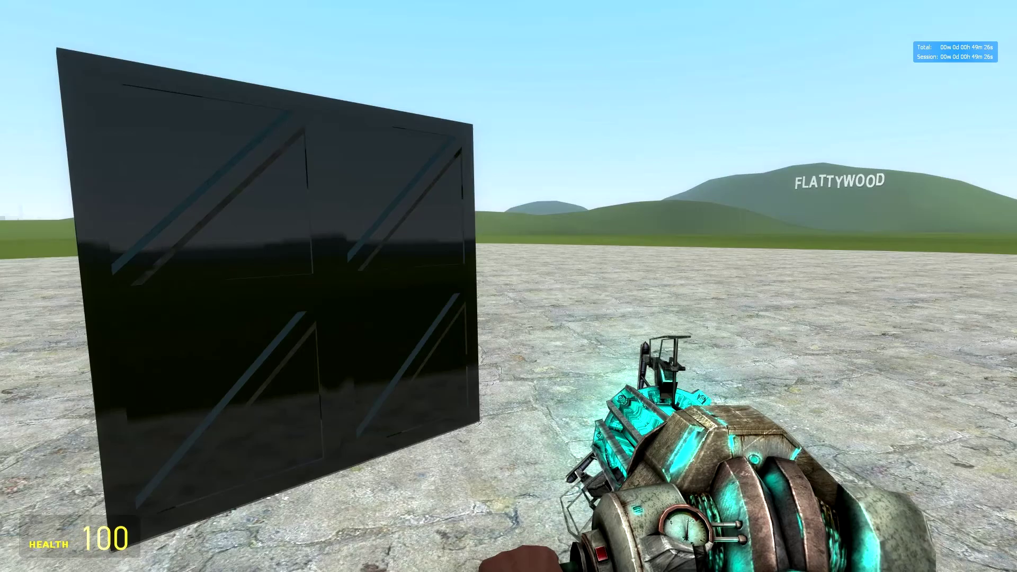
pyautogui.press('a')
pyautogui.press('d')
pyautogui.press('s')
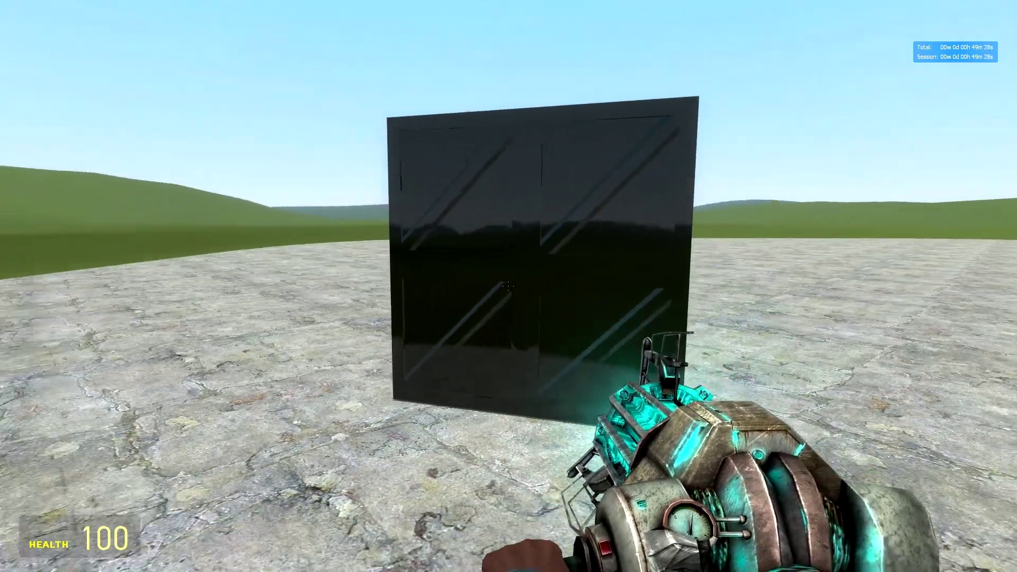
pyautogui.press('w')
pyautogui.press('s')
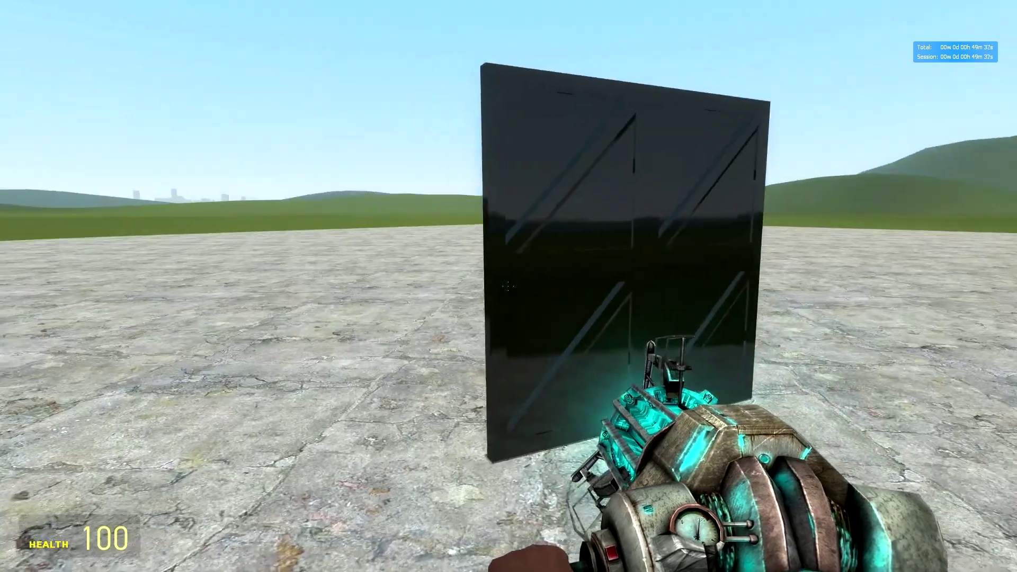
pyautogui.press('d')
pyautogui.press('w')
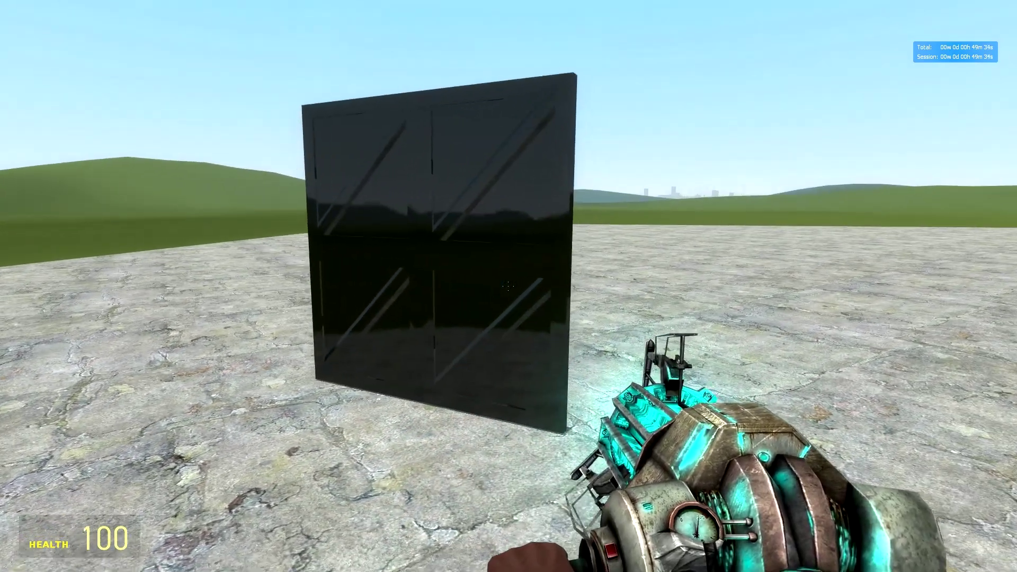
pyautogui.press('s')
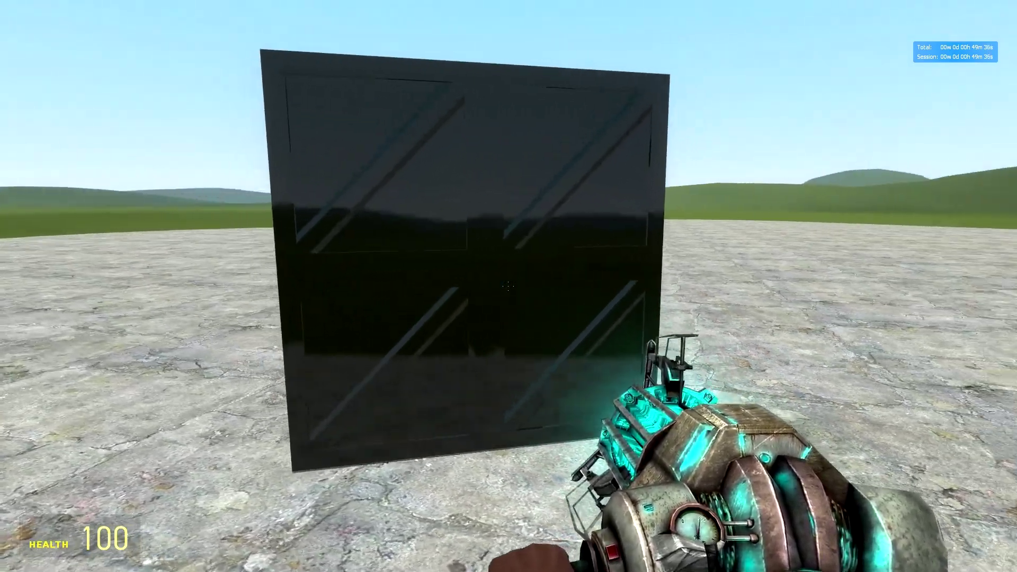
pyautogui.press('w')
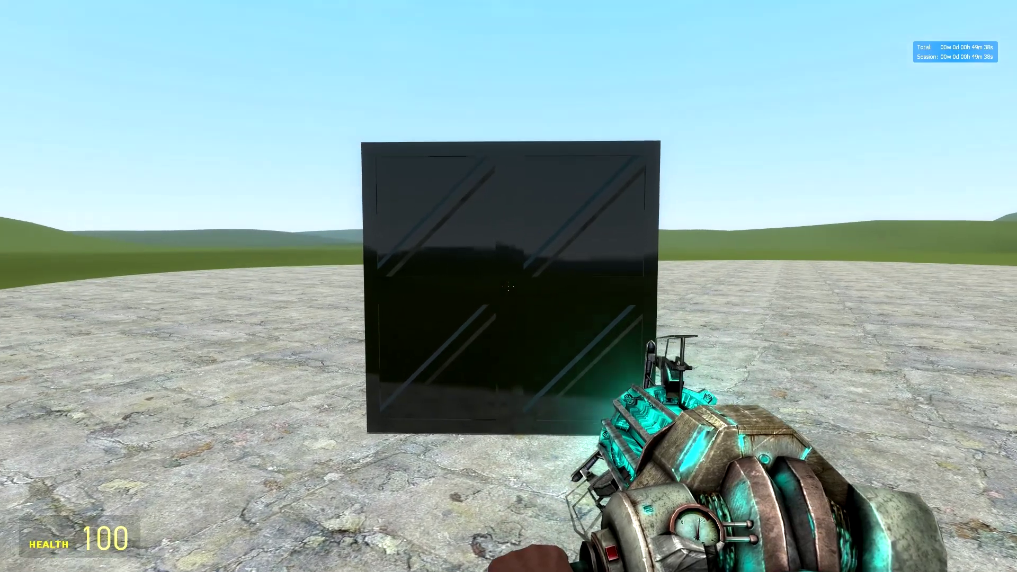
# Choose the Random gate from the Arithmetic category of the Wire Gates tool.
pyautogui.press('q')
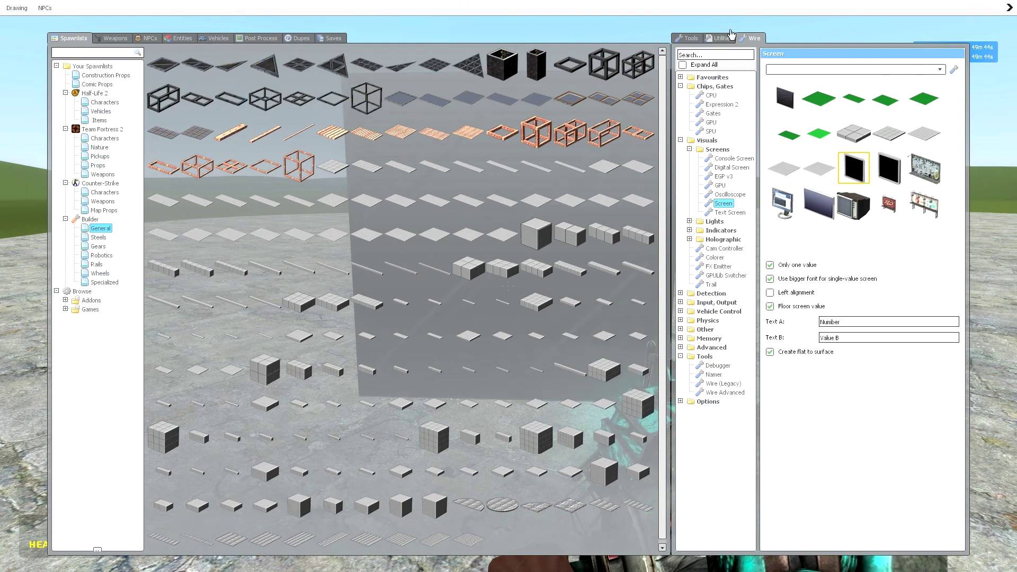
pyautogui.click(713, 115)
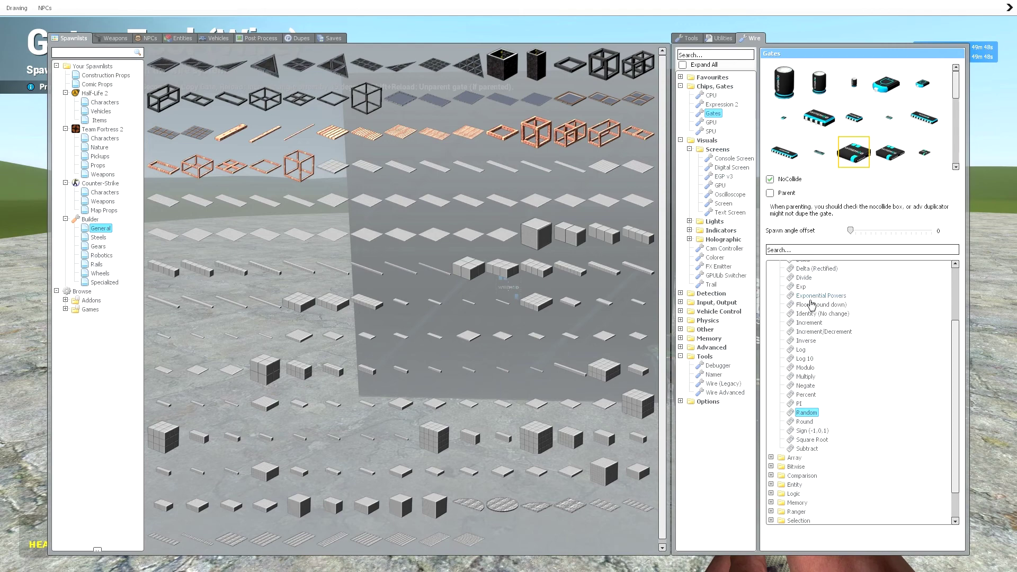
pyautogui.scroll(3, 811, 304)
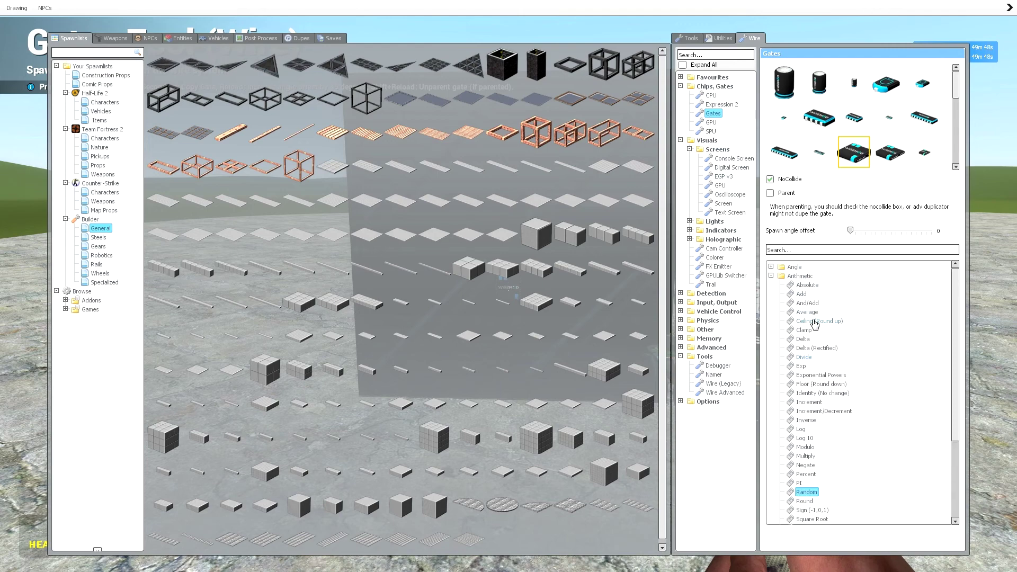
pyautogui.click(789, 280)
pyautogui.click(788, 277)
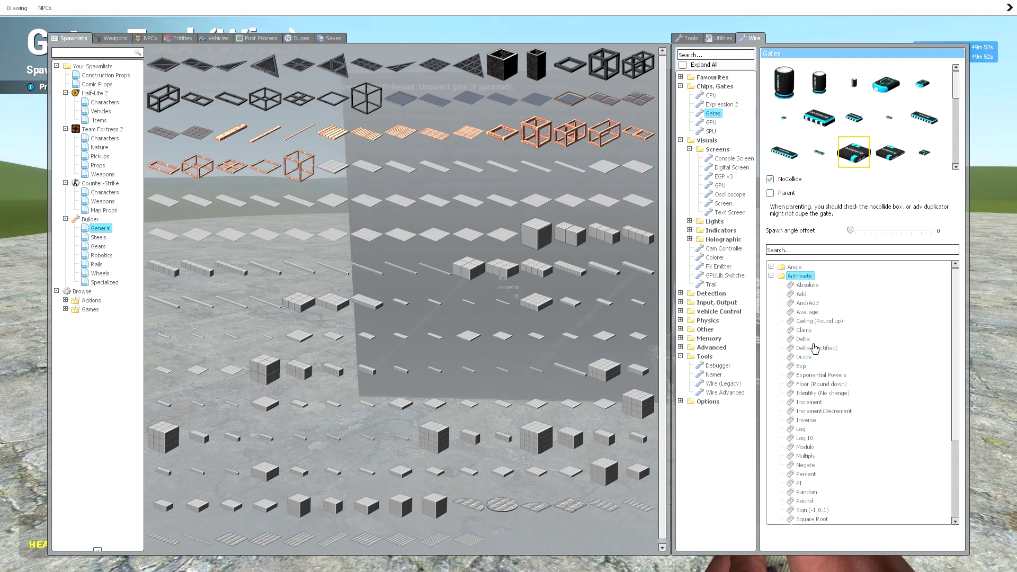
pyautogui.scroll(-3, 816, 351)
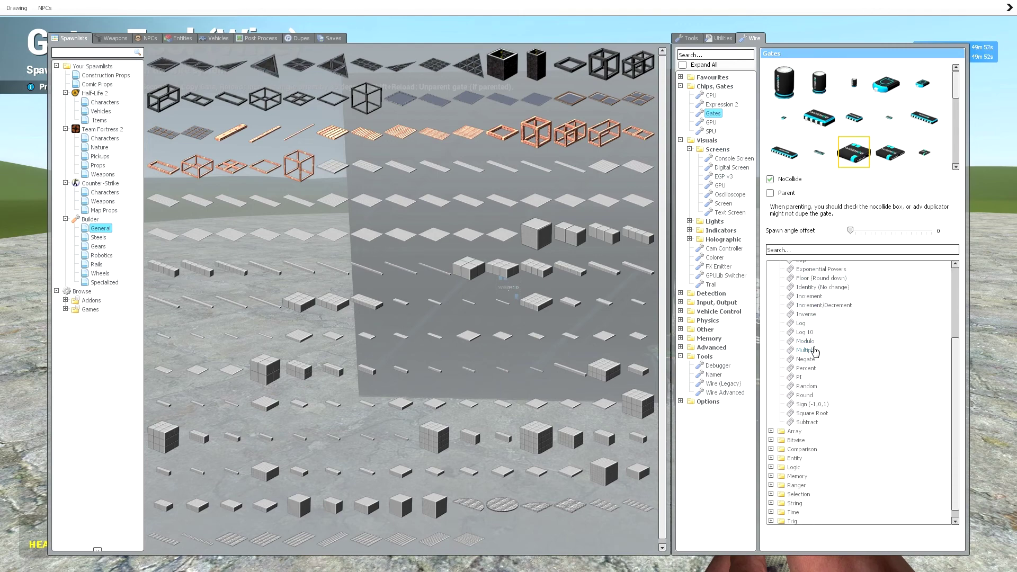
pyautogui.click(806, 388)
pyautogui.press('q')
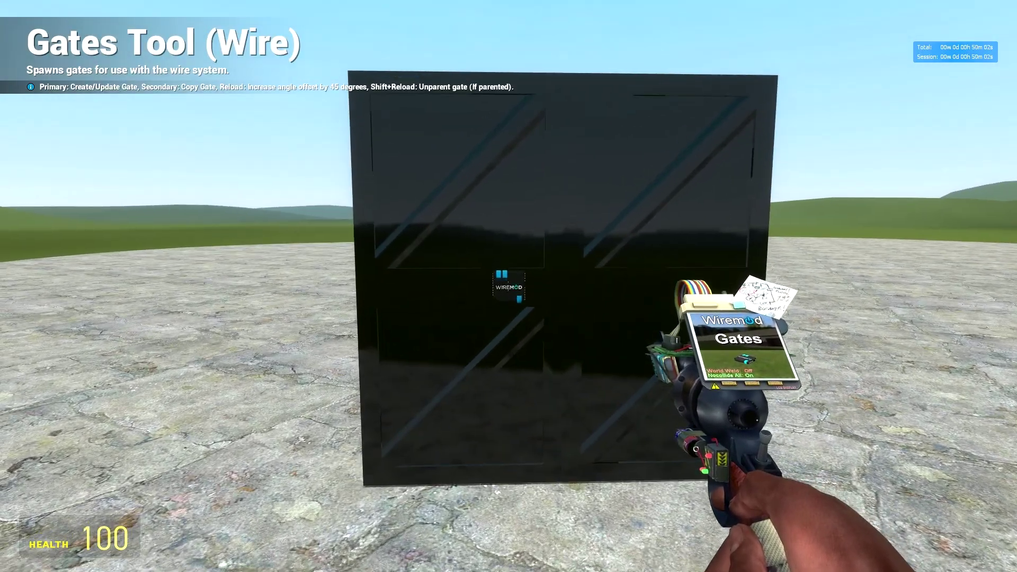
# Spawn the Random gate near the middle of the black plate's front face and inspect it up close.
pyautogui.click(508, 286)
pyautogui.press('w')
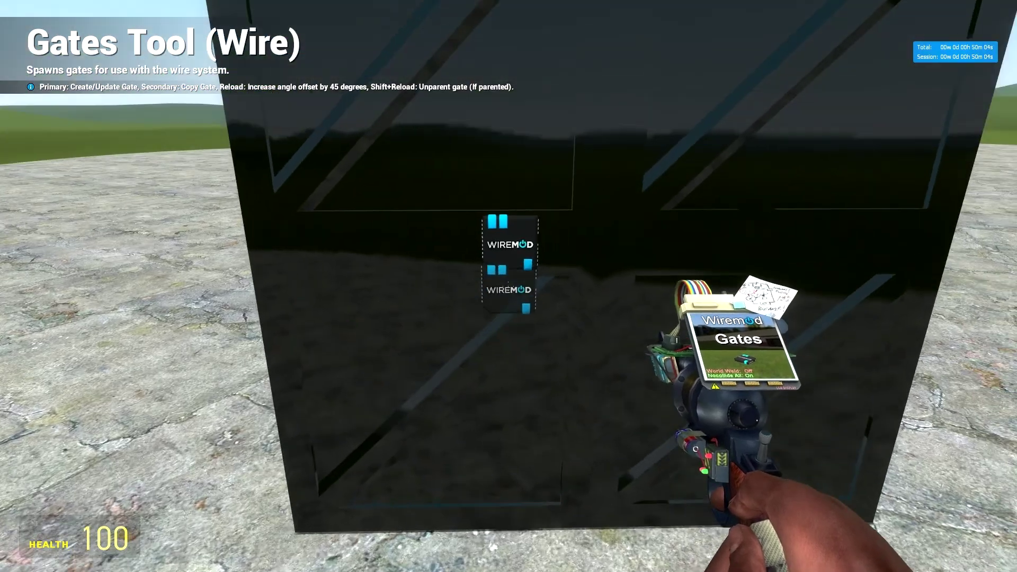
pyautogui.press('z')
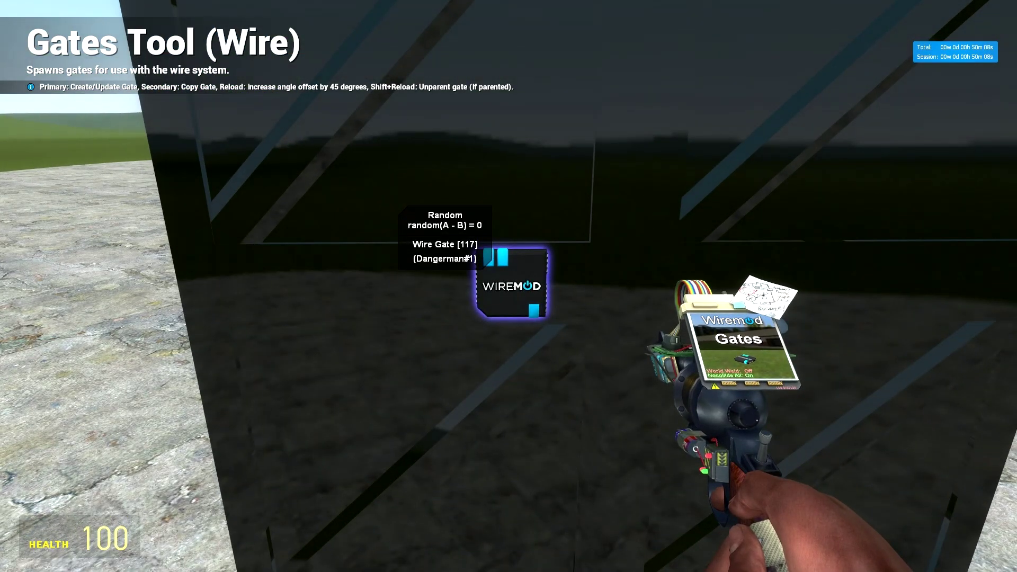
pyautogui.press('s')
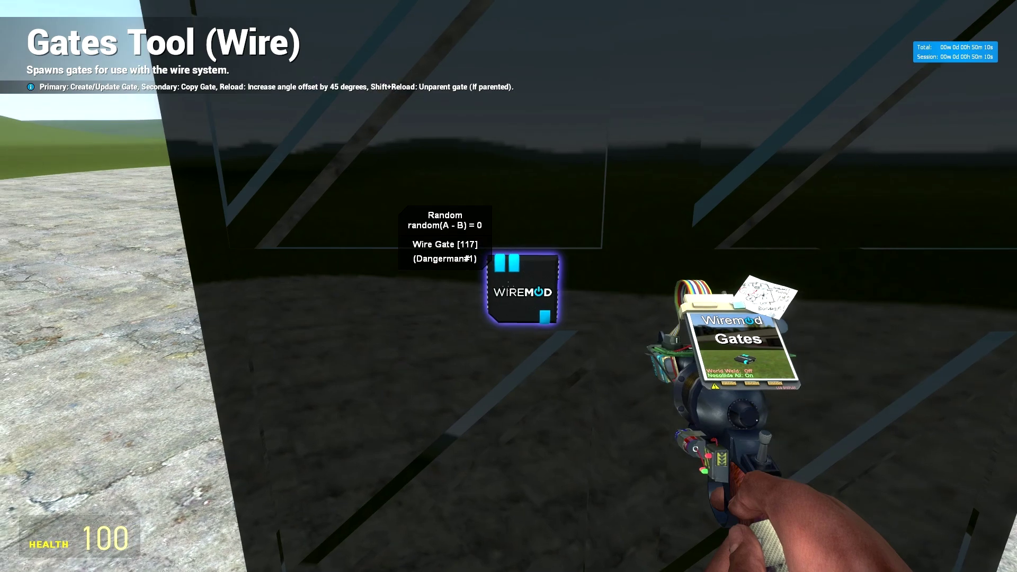
pyautogui.press('w')
pyautogui.press('z')
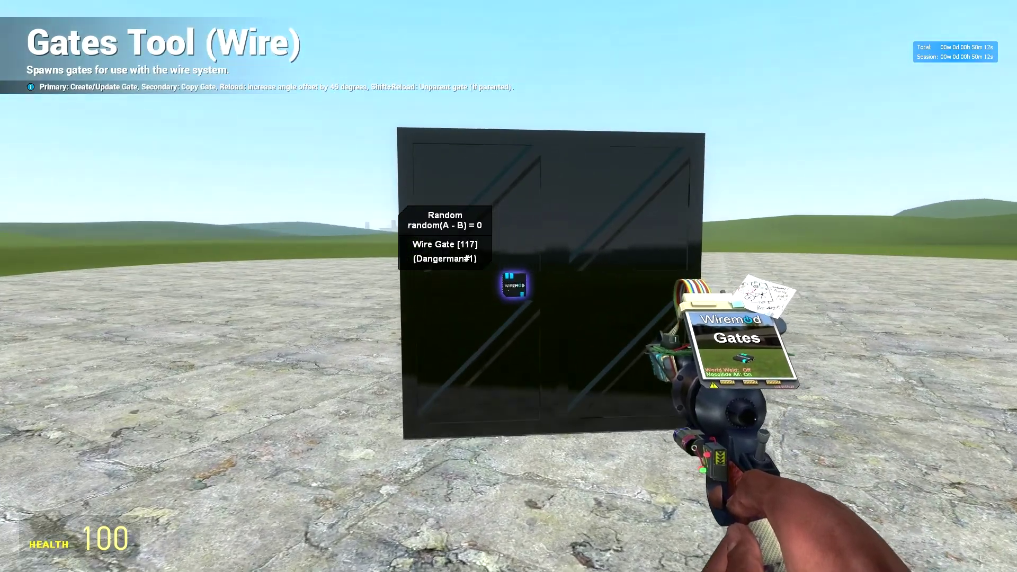
pyautogui.press('s')
# Configure the Wire Constant Value tool with two number values, 0 for the first and 100 for the second.
pyautogui.press('q')
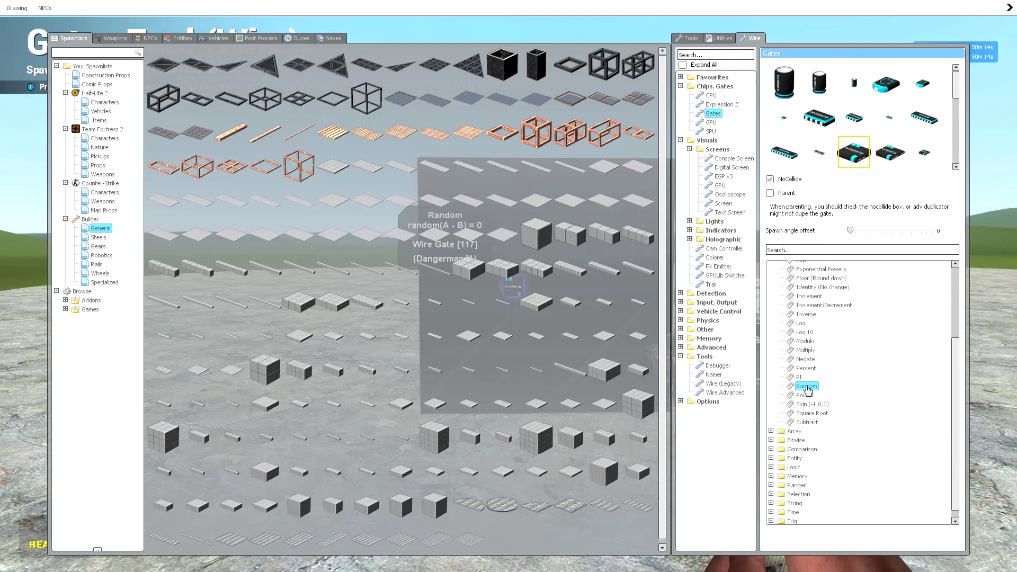
pyautogui.click(690, 230)
pyautogui.click(689, 230)
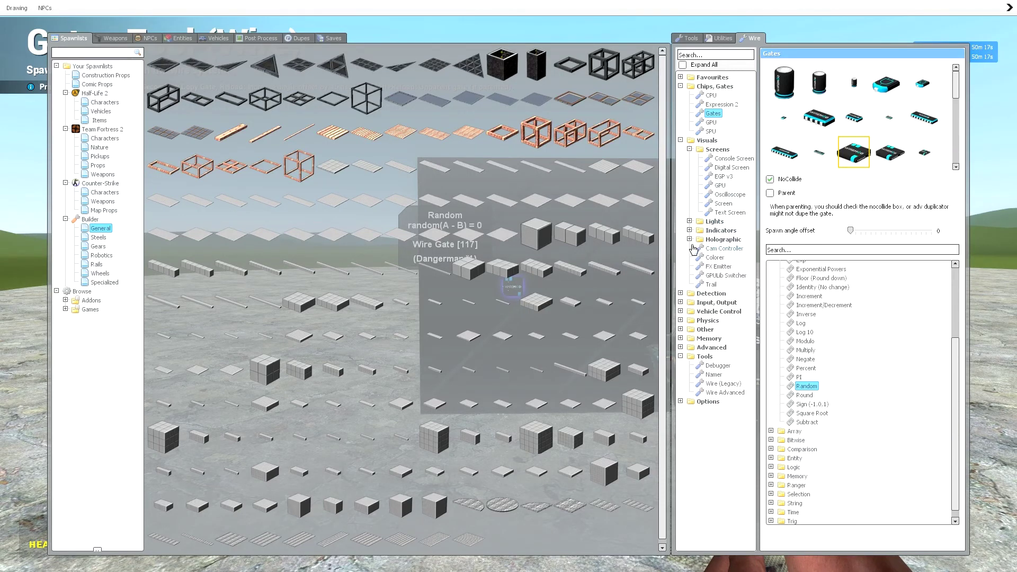
pyautogui.click(681, 303)
pyautogui.click(711, 349)
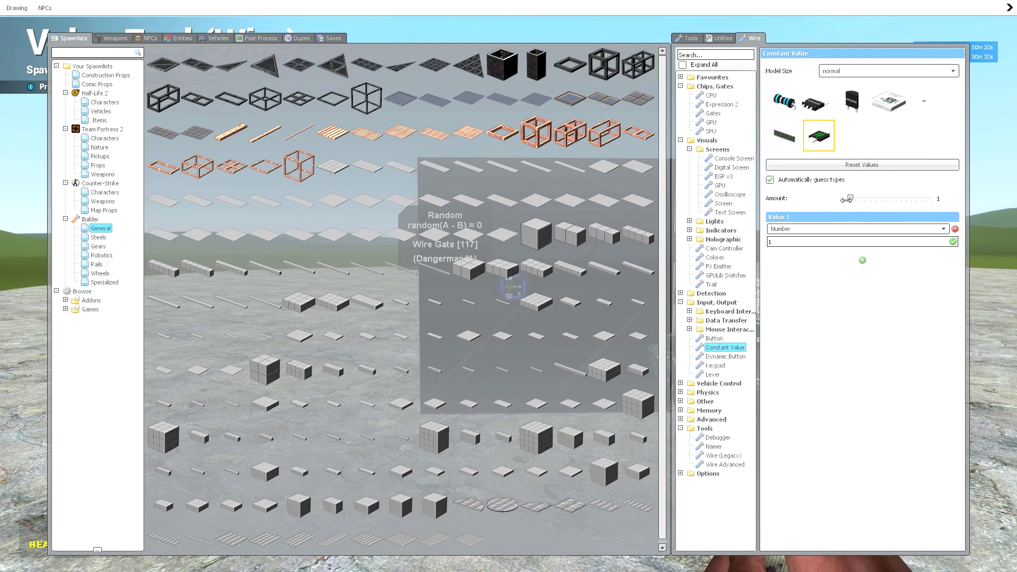
pyautogui.moveTo(854, 203); pyautogui.dragTo(855, 203)
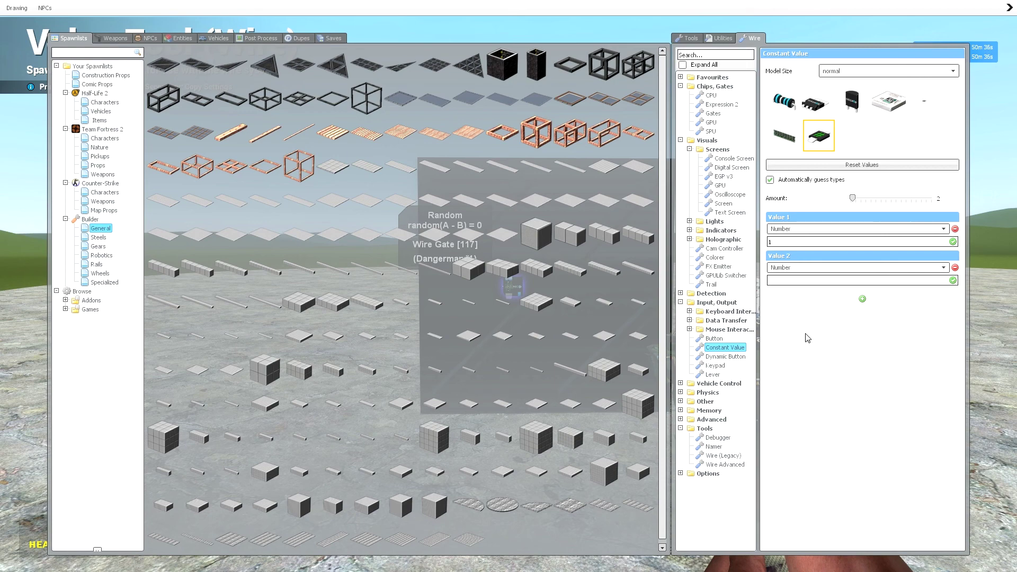
pyautogui.click(792, 243)
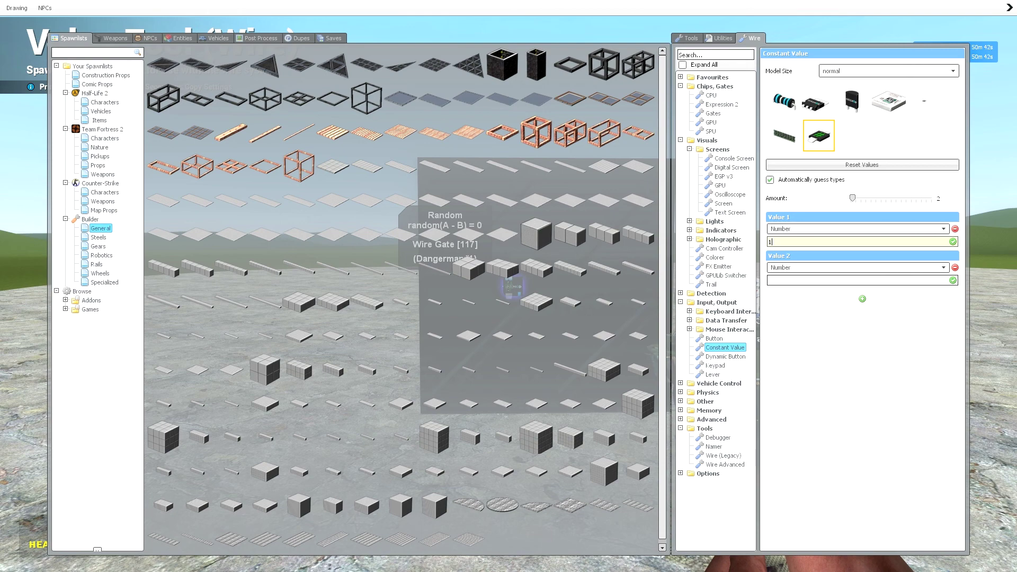
pyautogui.click(792, 280)
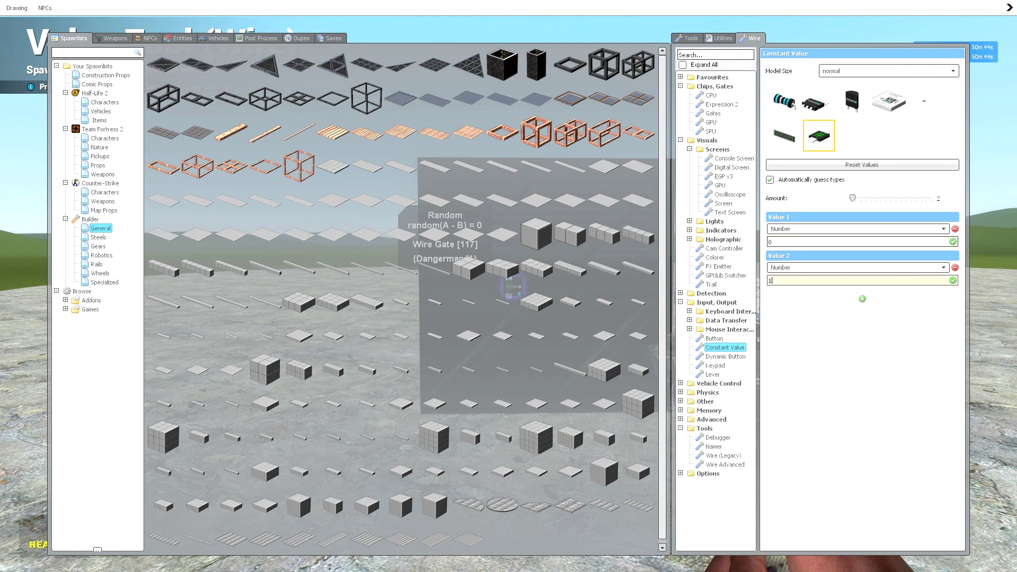
pyautogui.click(846, 374)
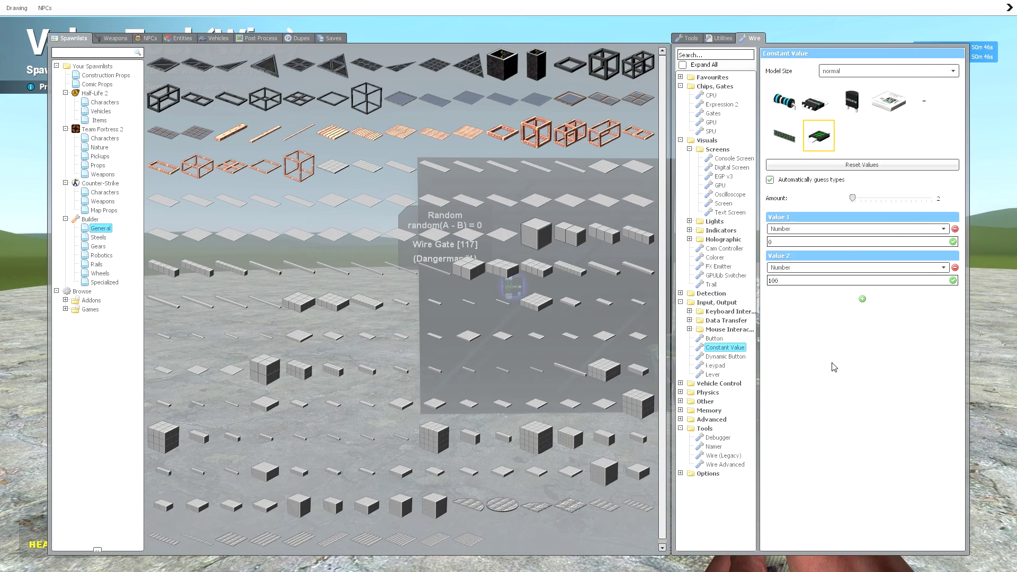
pyautogui.press('q')
# Place the constant value chip on the black plate directly to the left of the Random gate.
pyautogui.press('w')
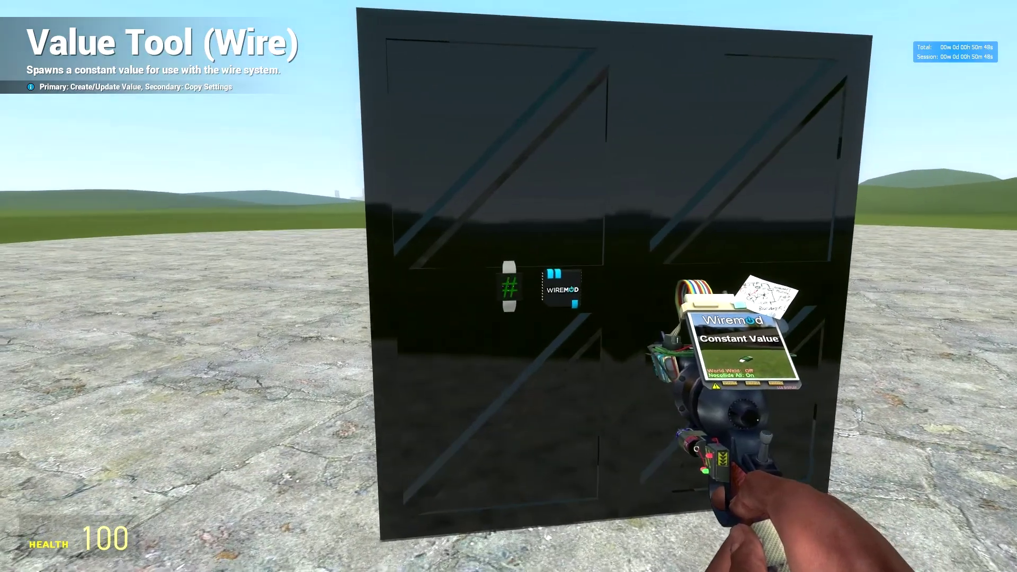
pyautogui.click(508, 286)
pyautogui.press('s')
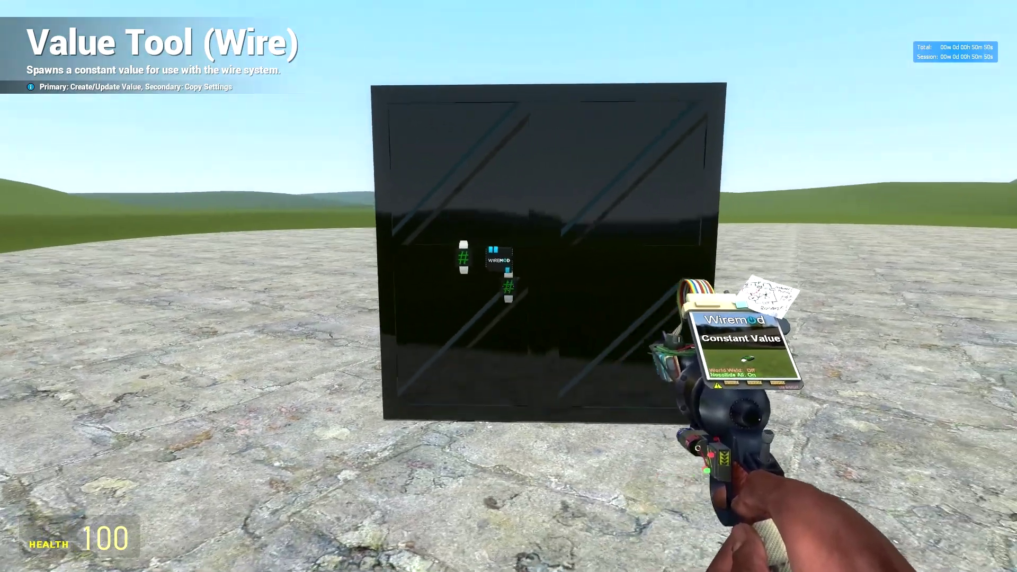
pyautogui.press('a')
pyautogui.press('w')
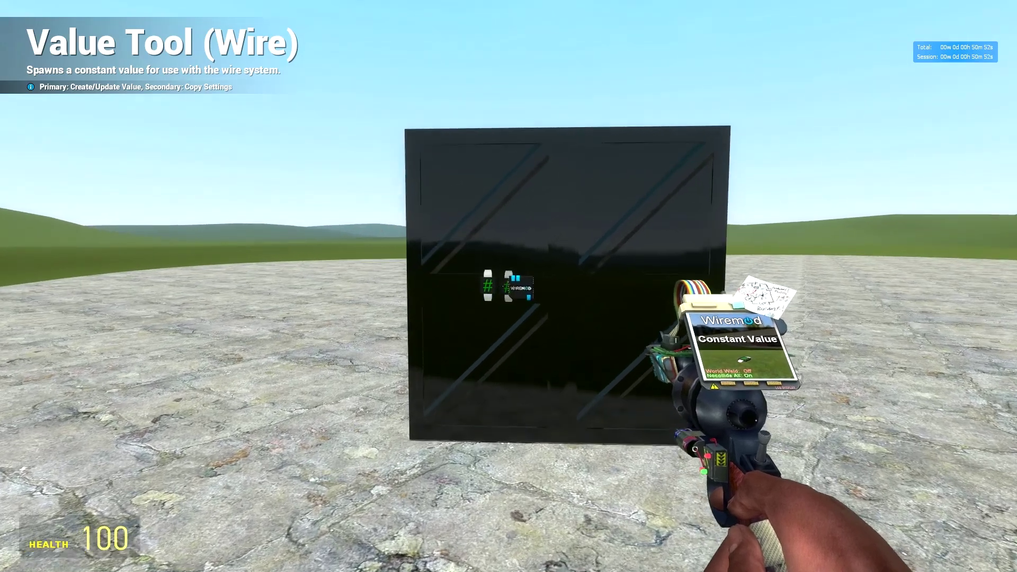
# Choose the Wire Screen tool, set for one floored value in the bigger font, labelled Number and created flat to the surface.
pyautogui.press('q')
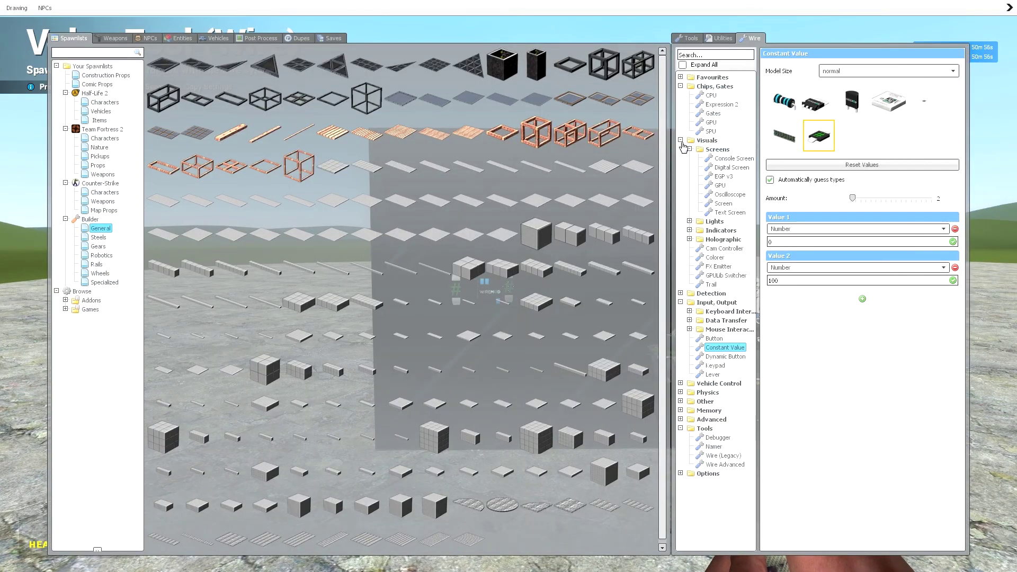
pyautogui.click(723, 203)
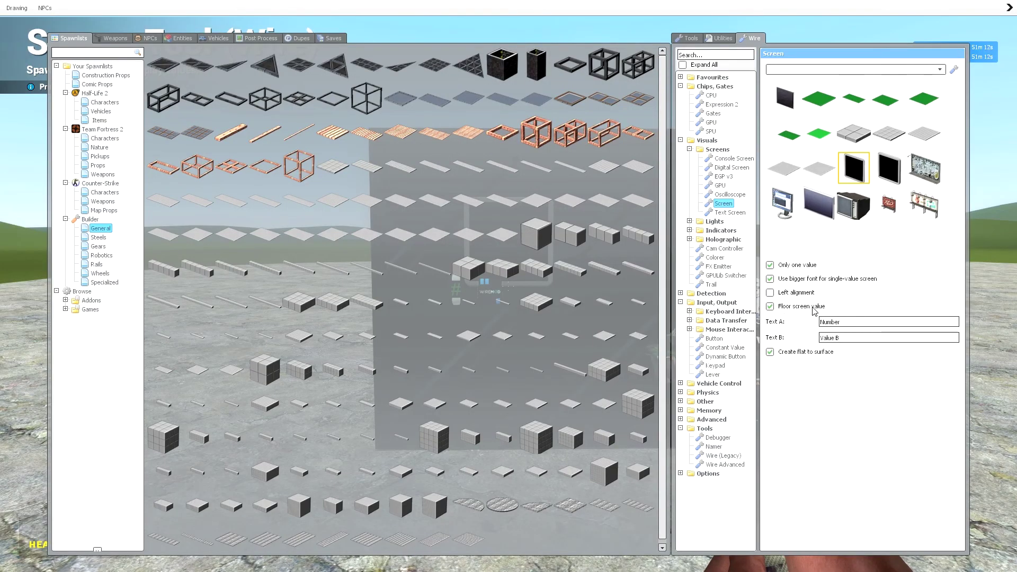
pyautogui.press('q')
pyautogui.press('w')
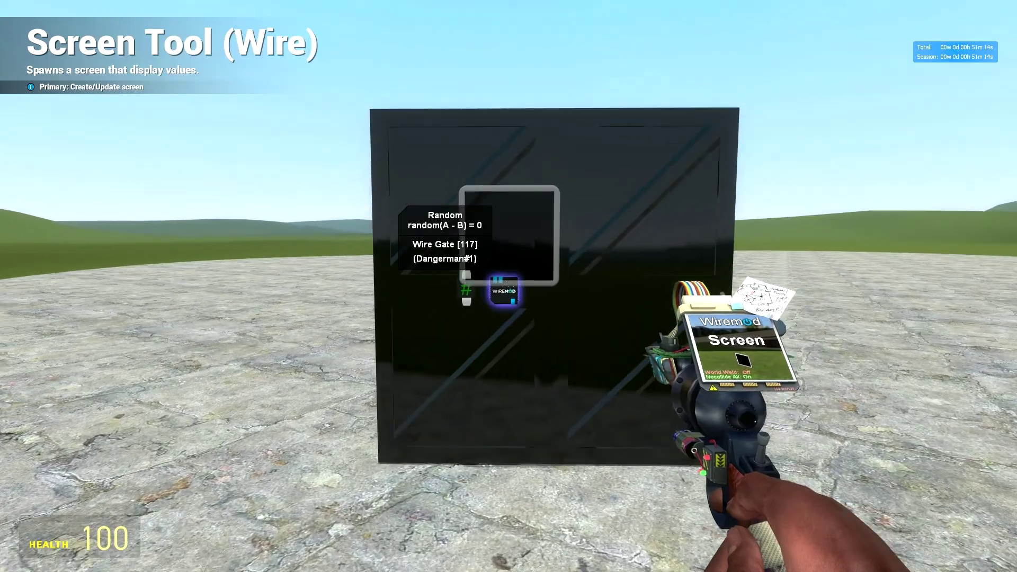
pyautogui.press('s')
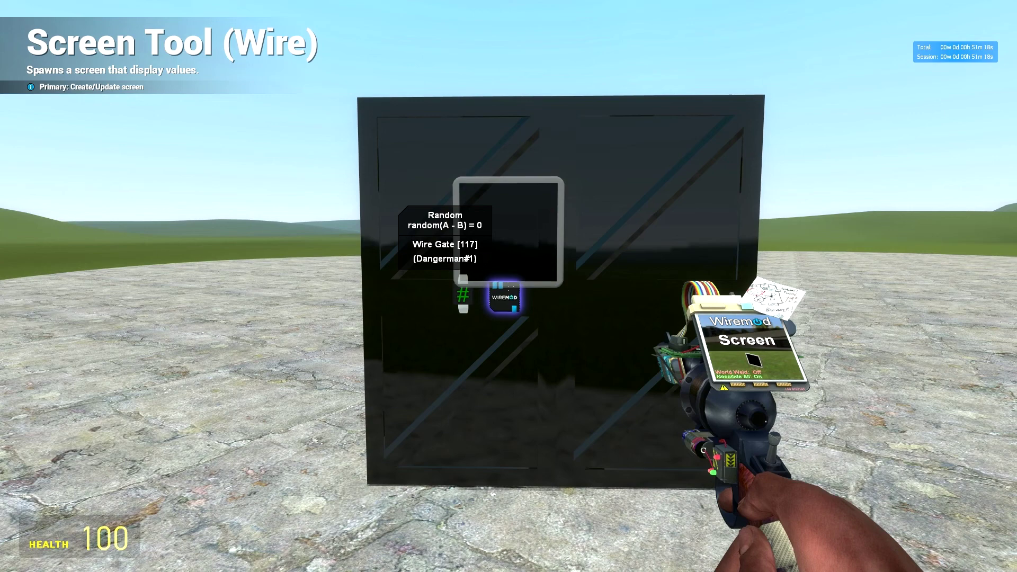
# Place the screen on the black plate to the right of the Random gate and equip the Physics Gun.
pyautogui.press('q')
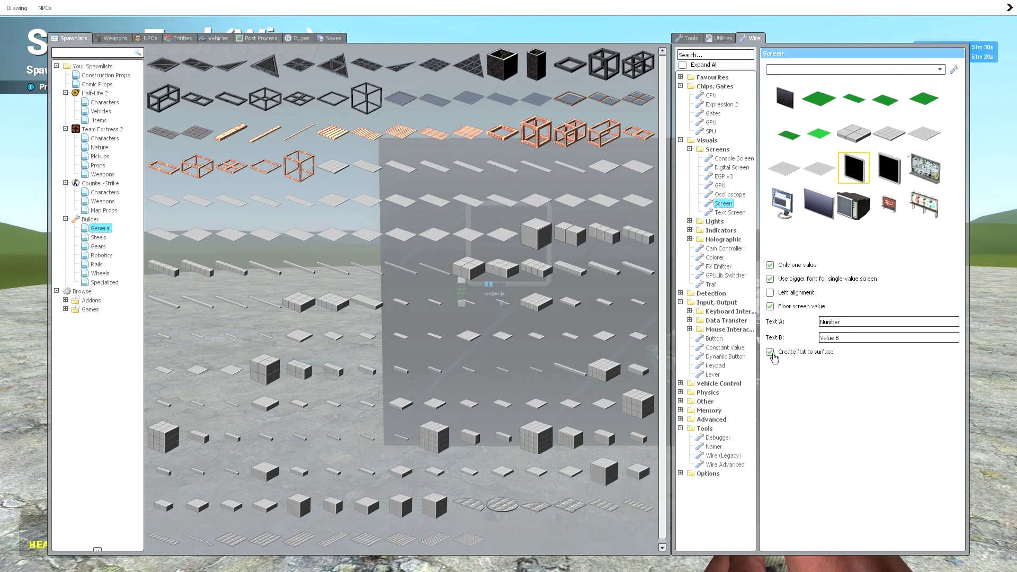
pyautogui.press('q')
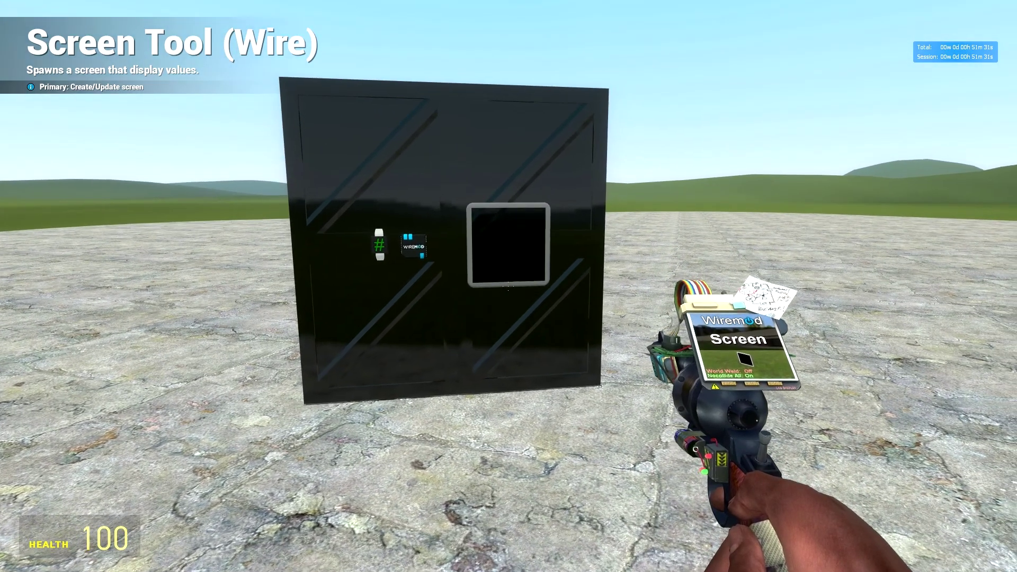
pyautogui.click(508, 286)
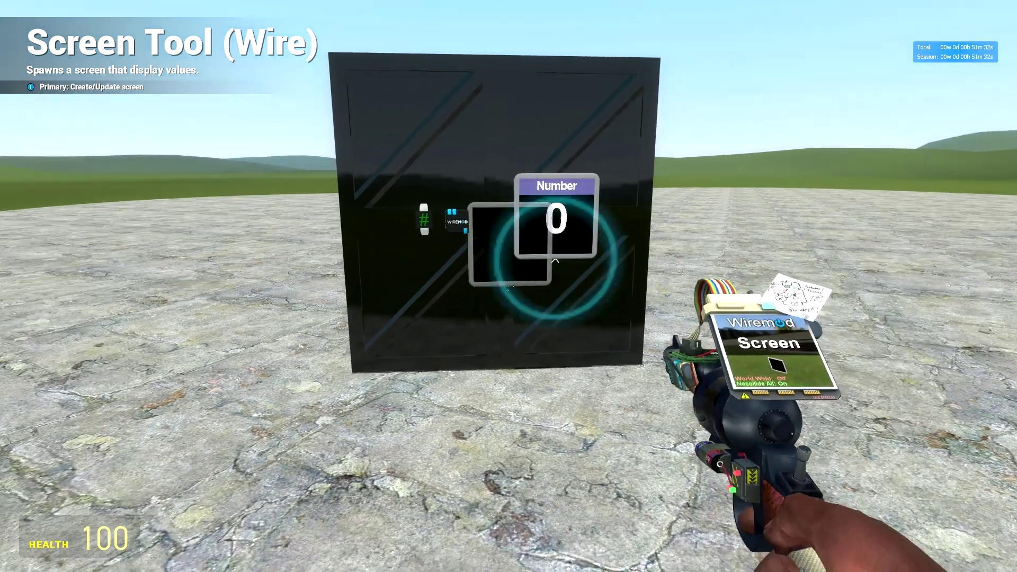
pyautogui.press('w')
pyautogui.scroll(9, 509, 286)
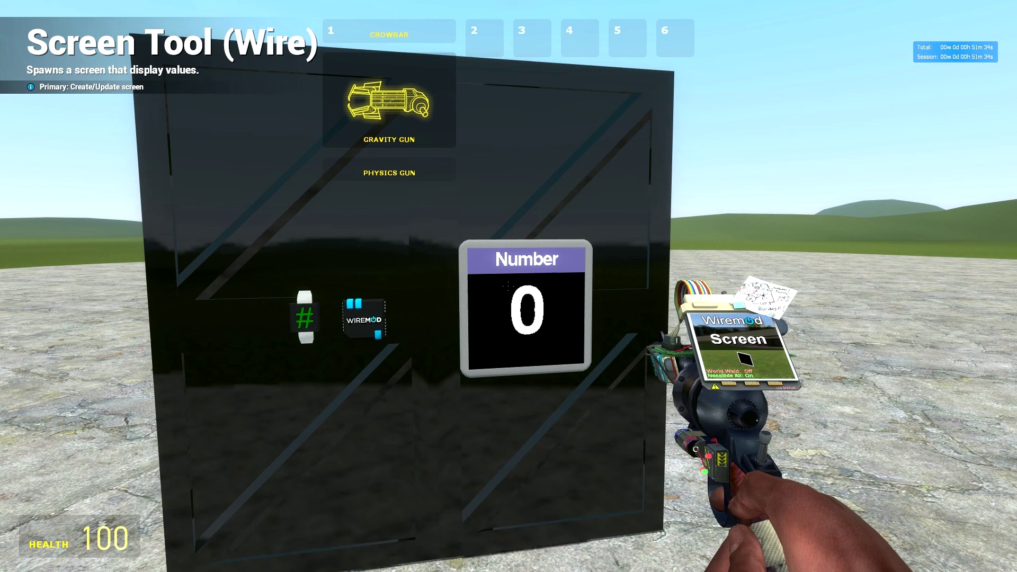
pyautogui.click(508, 286)
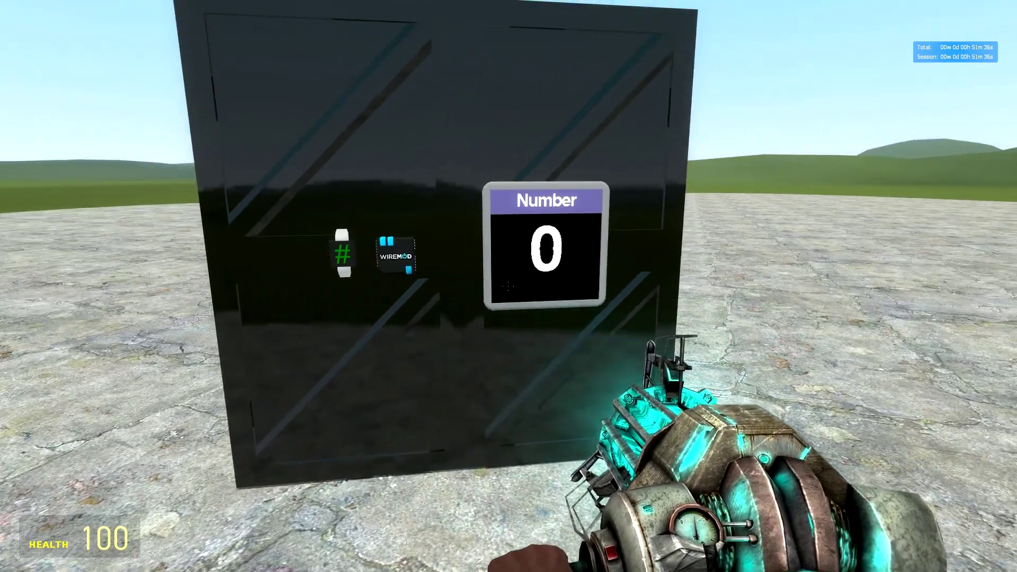
# With the Wire Advanced tool, wire the Random gate's inputs A and B to the constant value chip's outputs 1 and 2.
pyautogui.press('q')
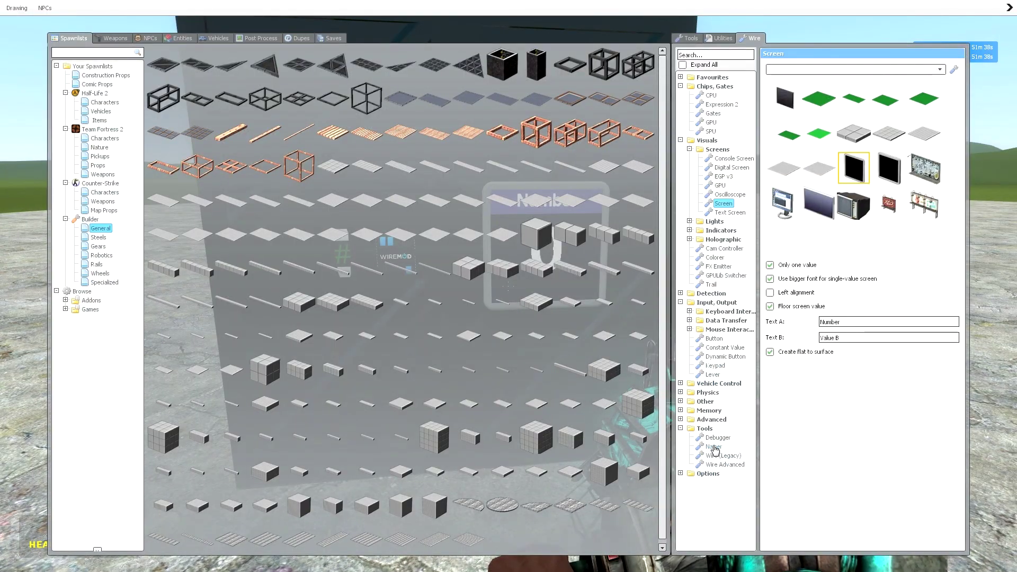
pyautogui.click(714, 465)
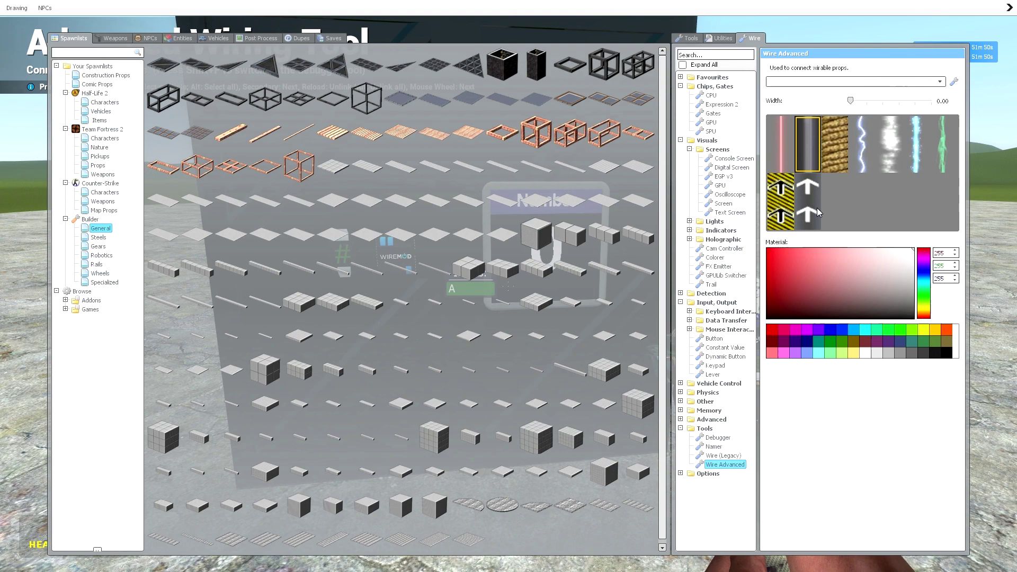
pyautogui.press('q')
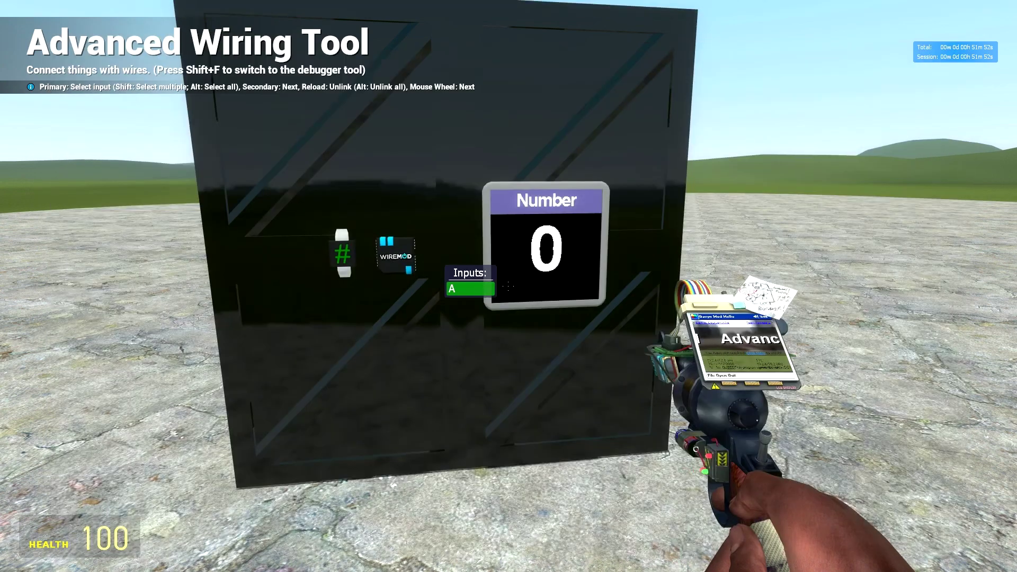
pyautogui.press('w')
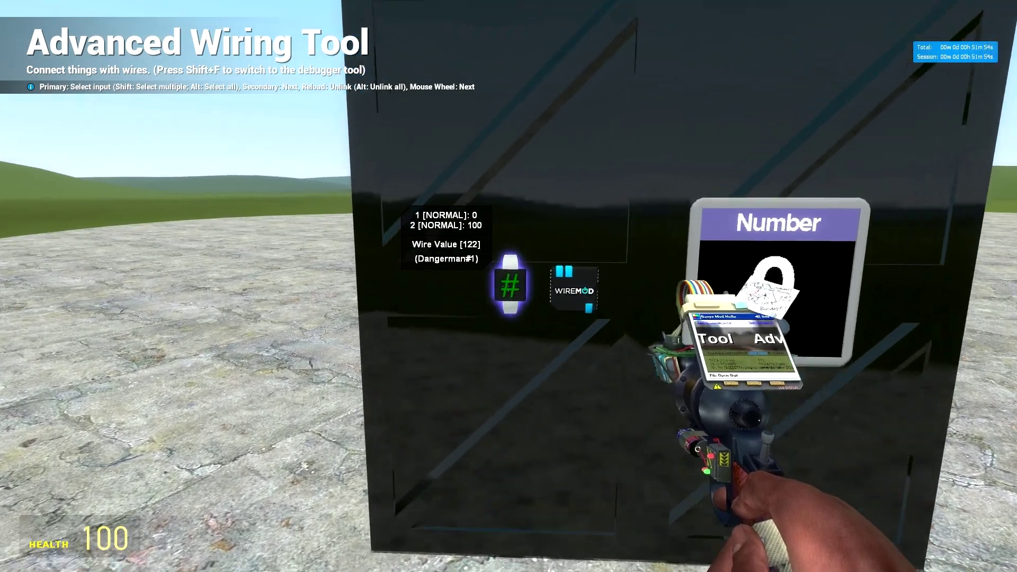
pyautogui.scroll(-1, 509, 286)
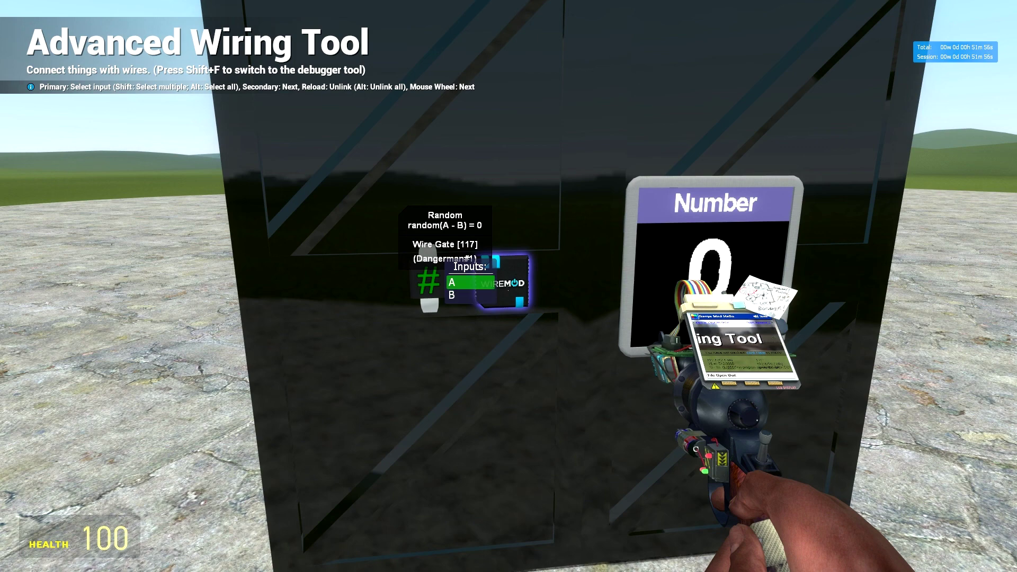
pyautogui.scroll(1, 508, 286)
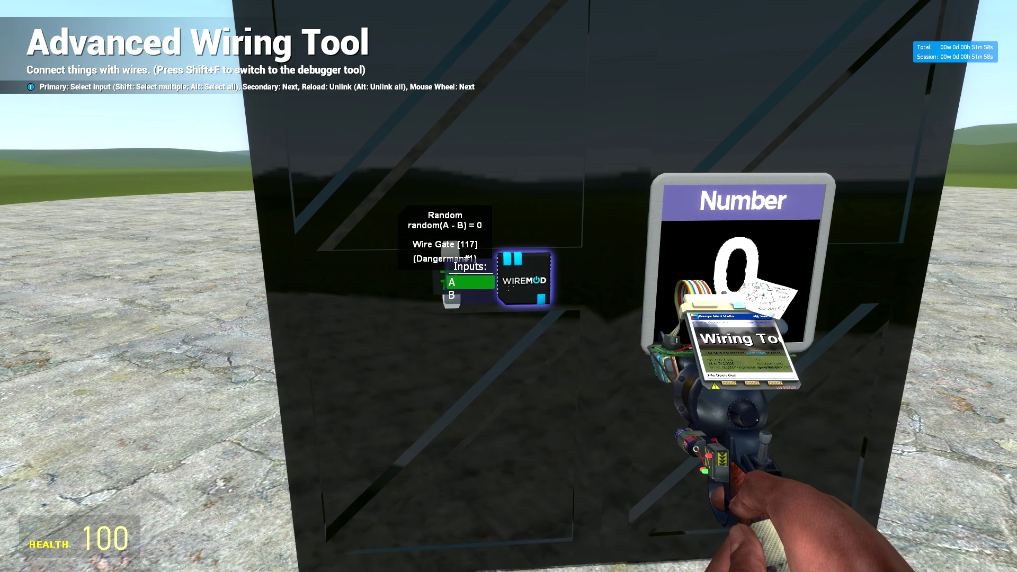
pyautogui.click(508, 286)
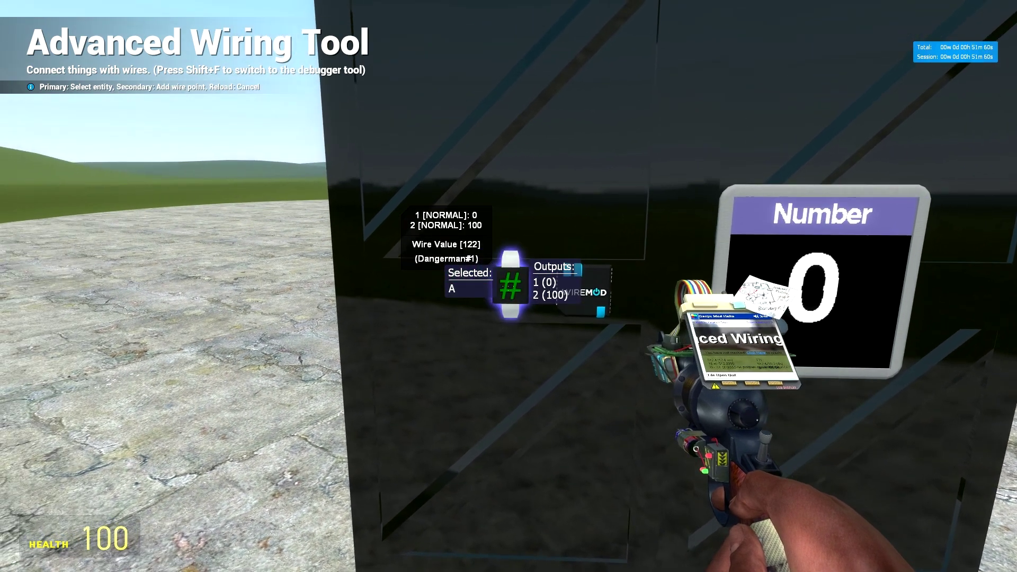
pyautogui.click(509, 286)
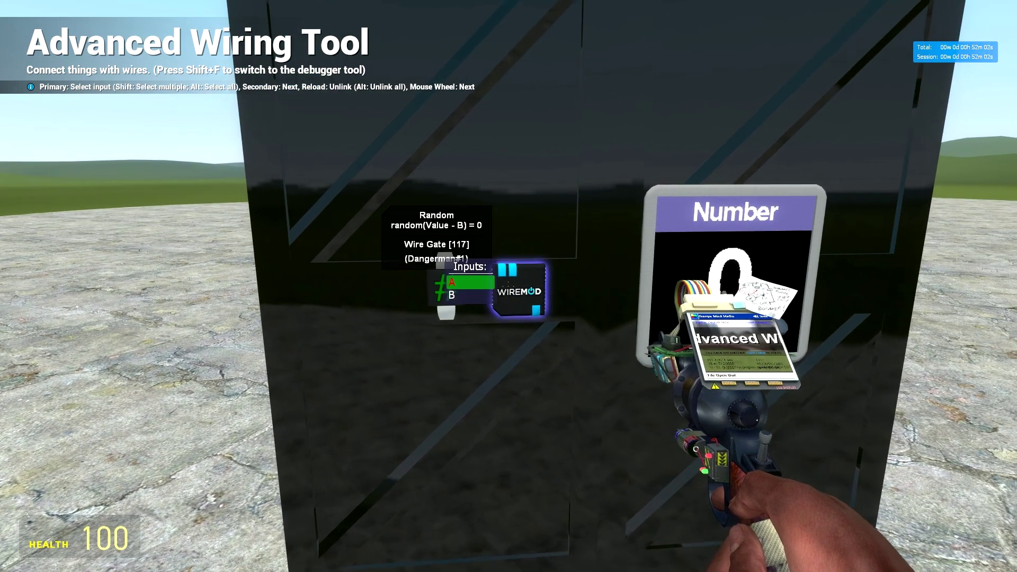
pyautogui.click(509, 286)
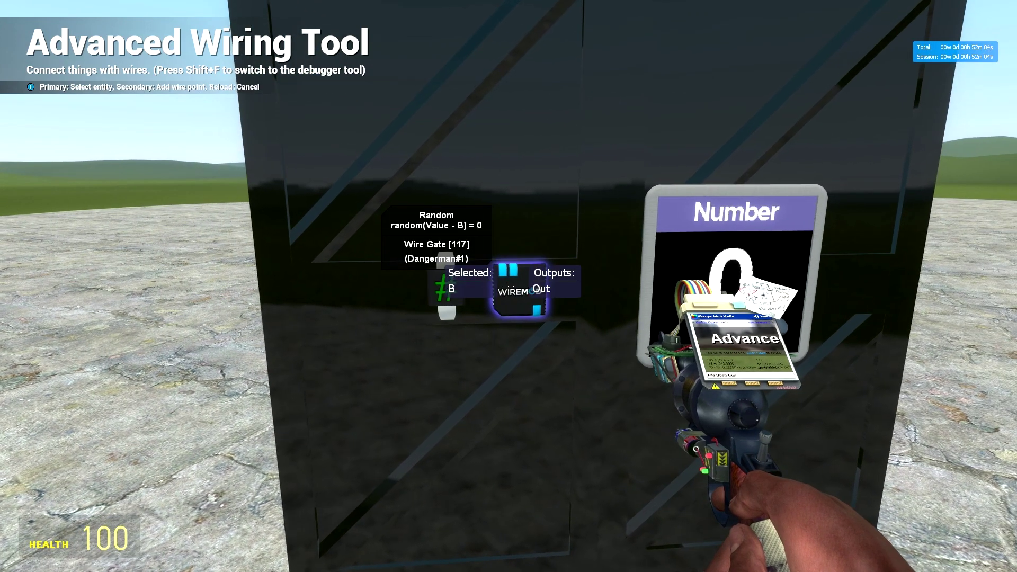
pyautogui.click(509, 286)
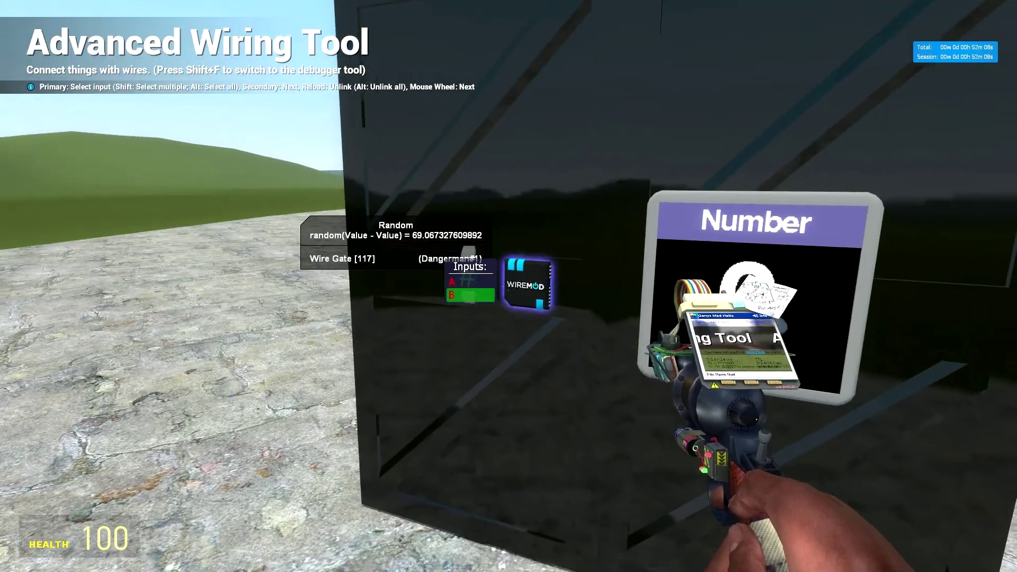
# Wire the screen's input A to the Random gate's Out output and check the display from near and far.
pyautogui.press('w')
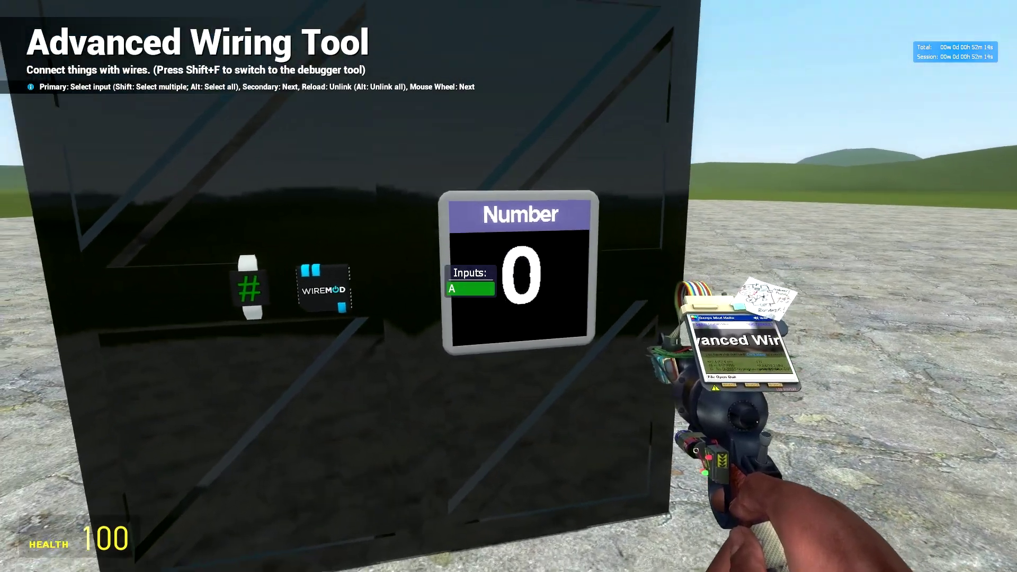
pyautogui.click(512, 287)
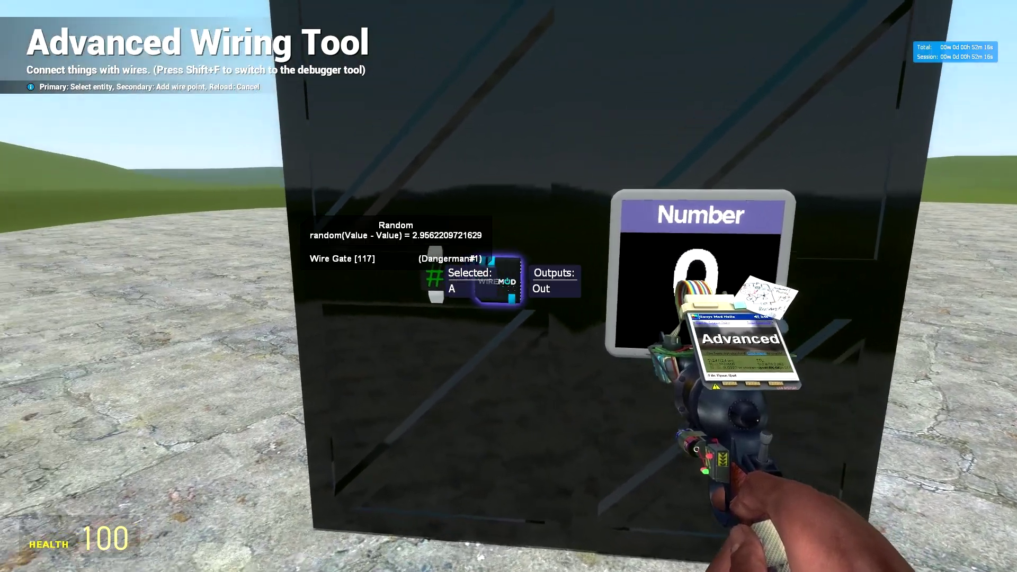
pyautogui.click(509, 286)
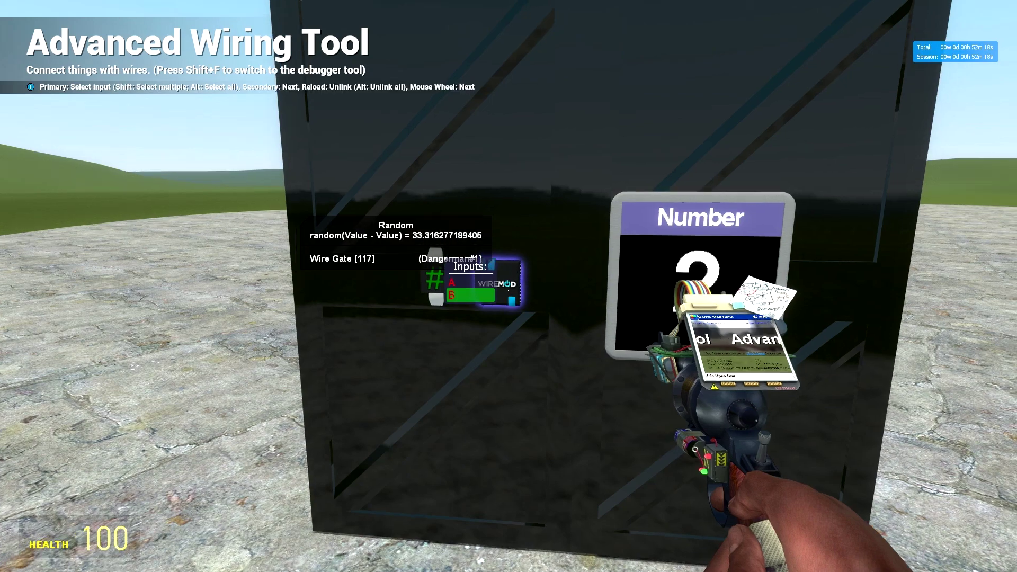
pyautogui.press('s')
pyautogui.press('w')
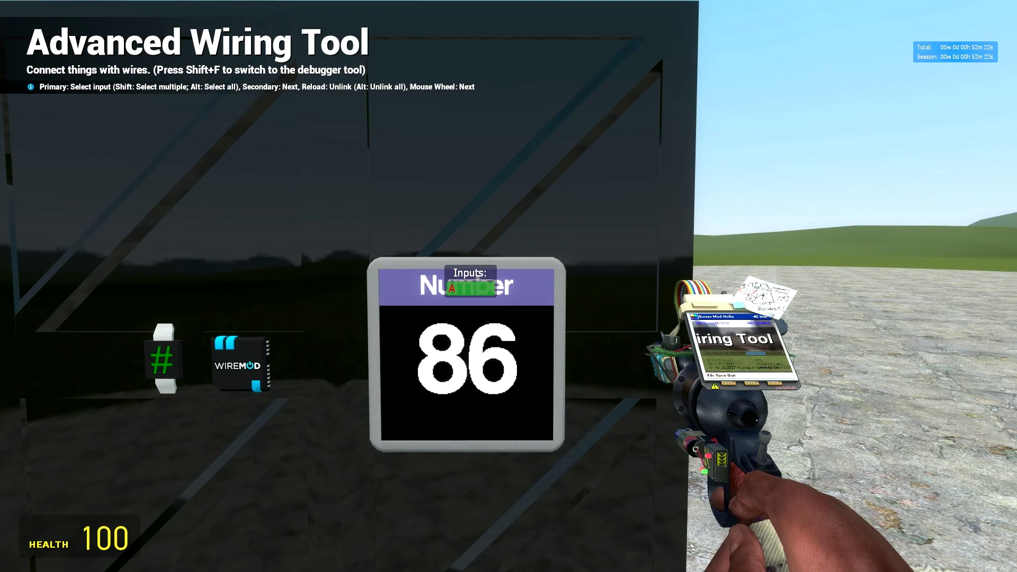
pyautogui.press('w')
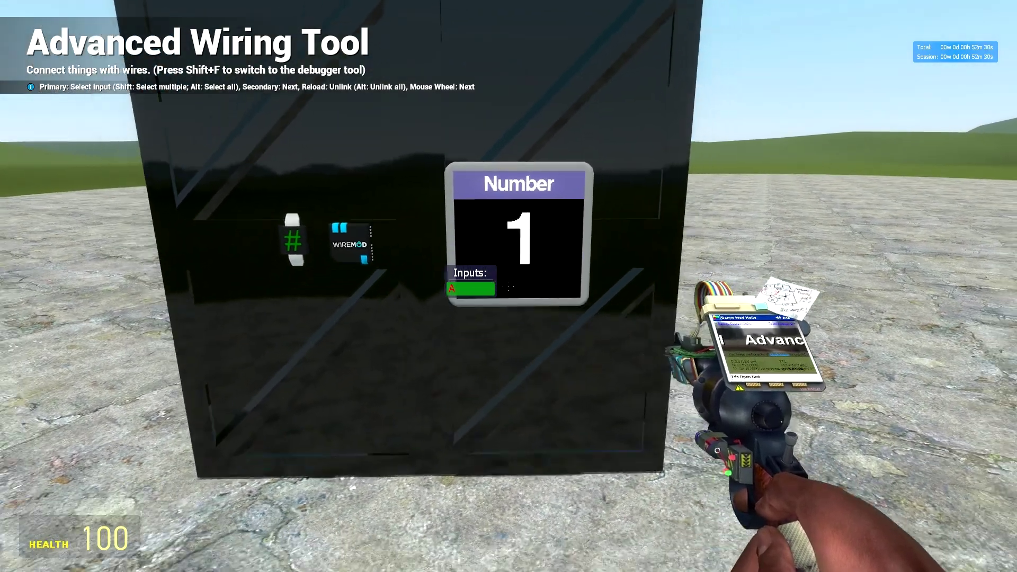
pyautogui.press('s')
pyautogui.press('w')
pyautogui.press('a')
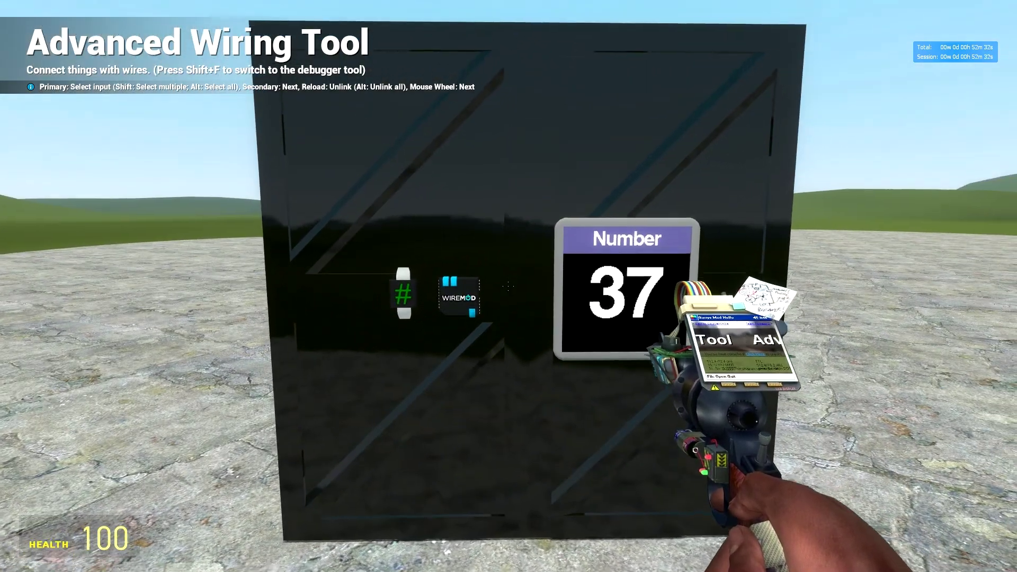
# Switch to the Physics Gun and examine the finished number generator up close and from a distance.
pyautogui.scroll(4, 508, 286)
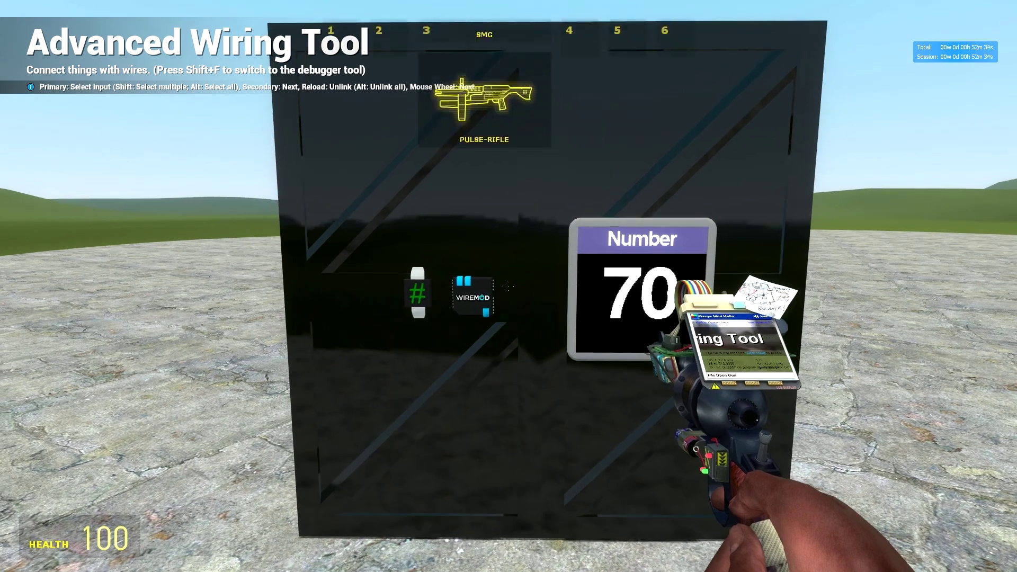
pyautogui.scroll(4, 509, 286)
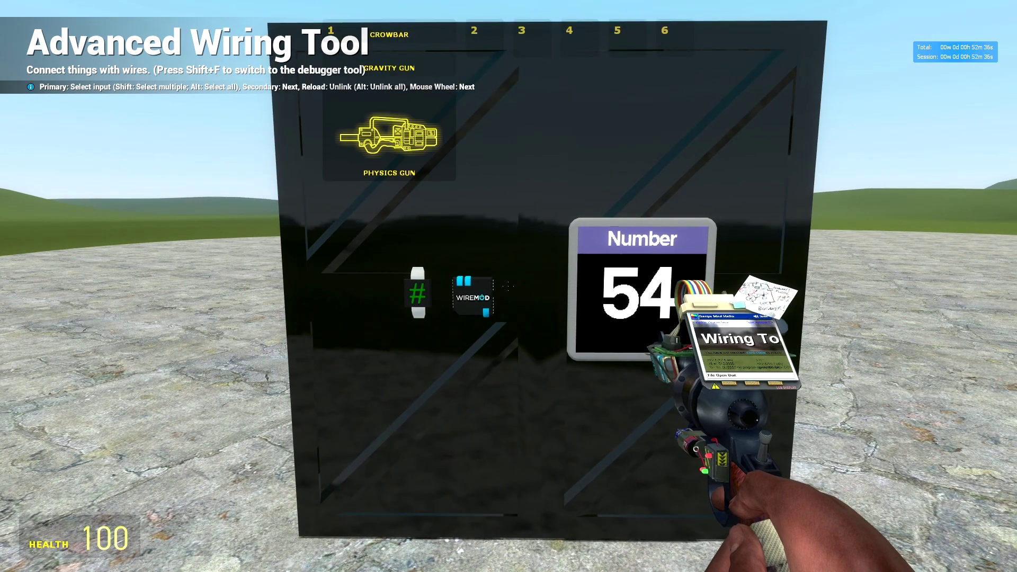
pyautogui.click(509, 286)
pyautogui.press('w')
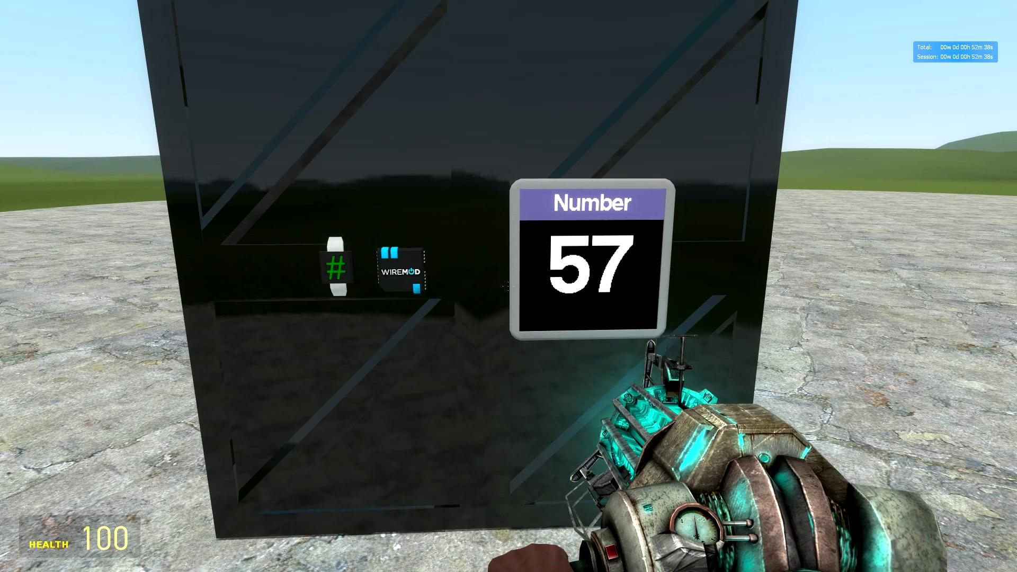
pyautogui.press('w')
pyautogui.press('w')
pyautogui.press('s')
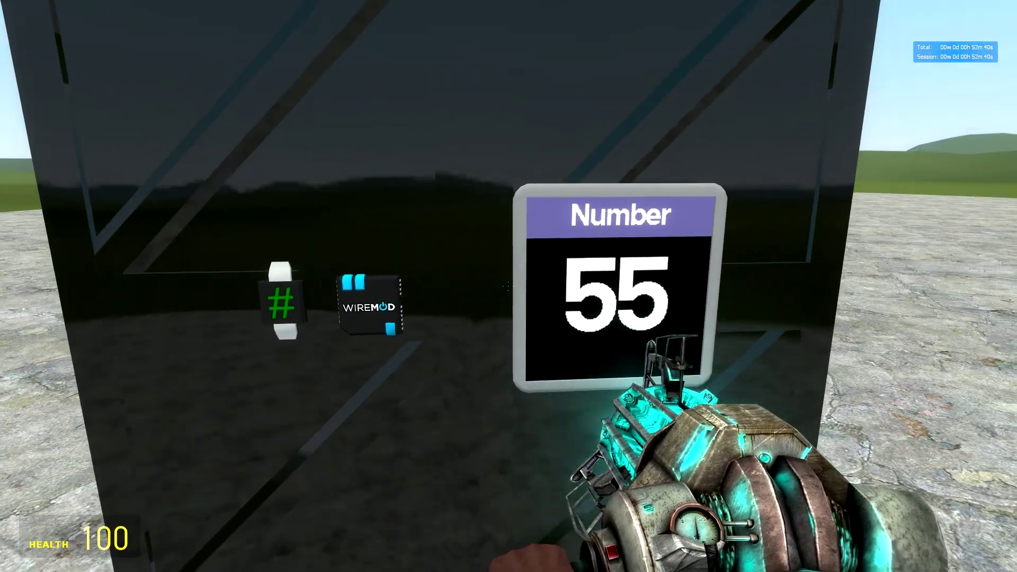
pyautogui.press('s')
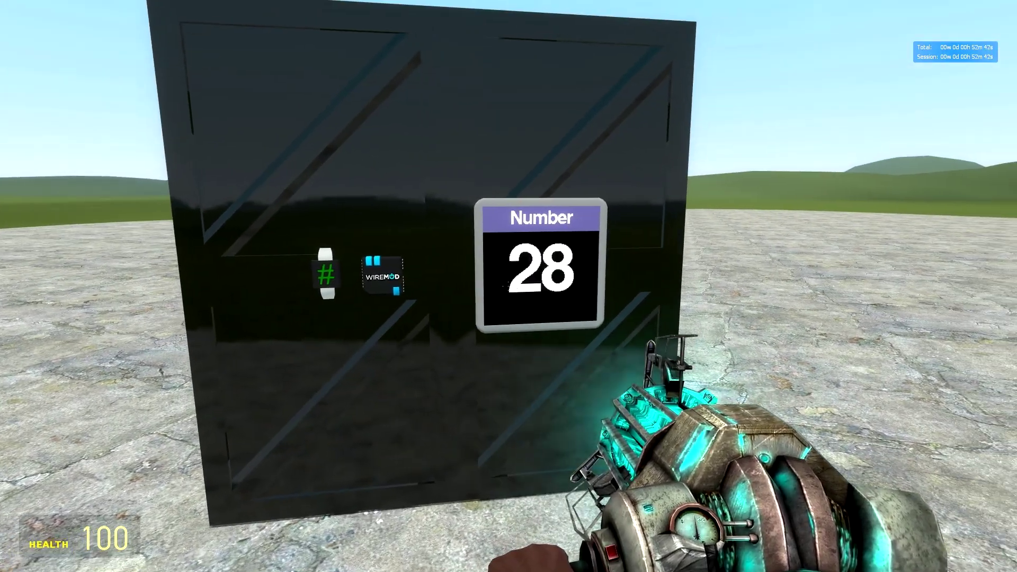
pyautogui.press('w')
pyautogui.press('s')
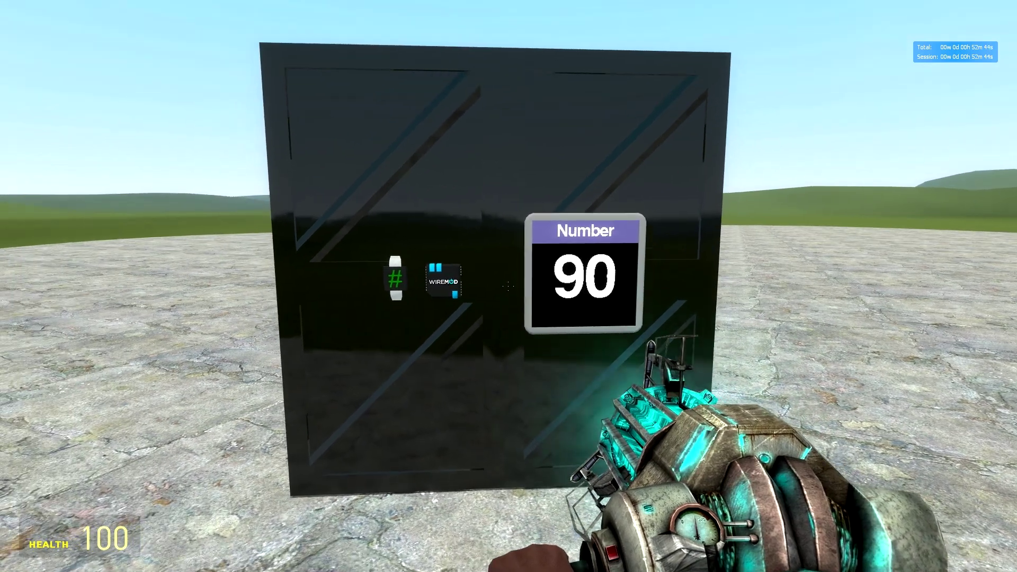